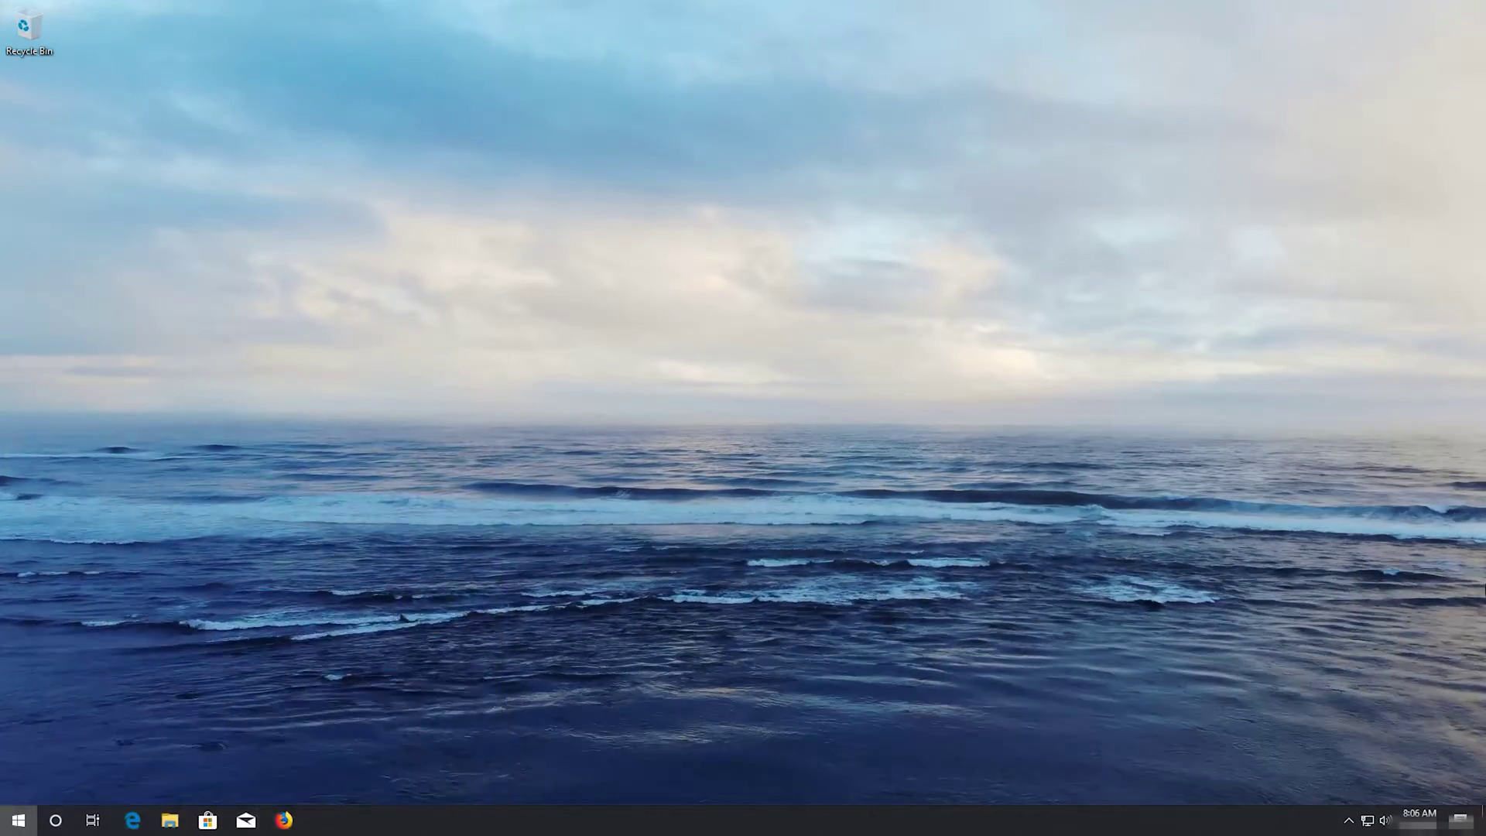
- Open Command Prompt from Start search and type the devmgmt.msc command
key(super)
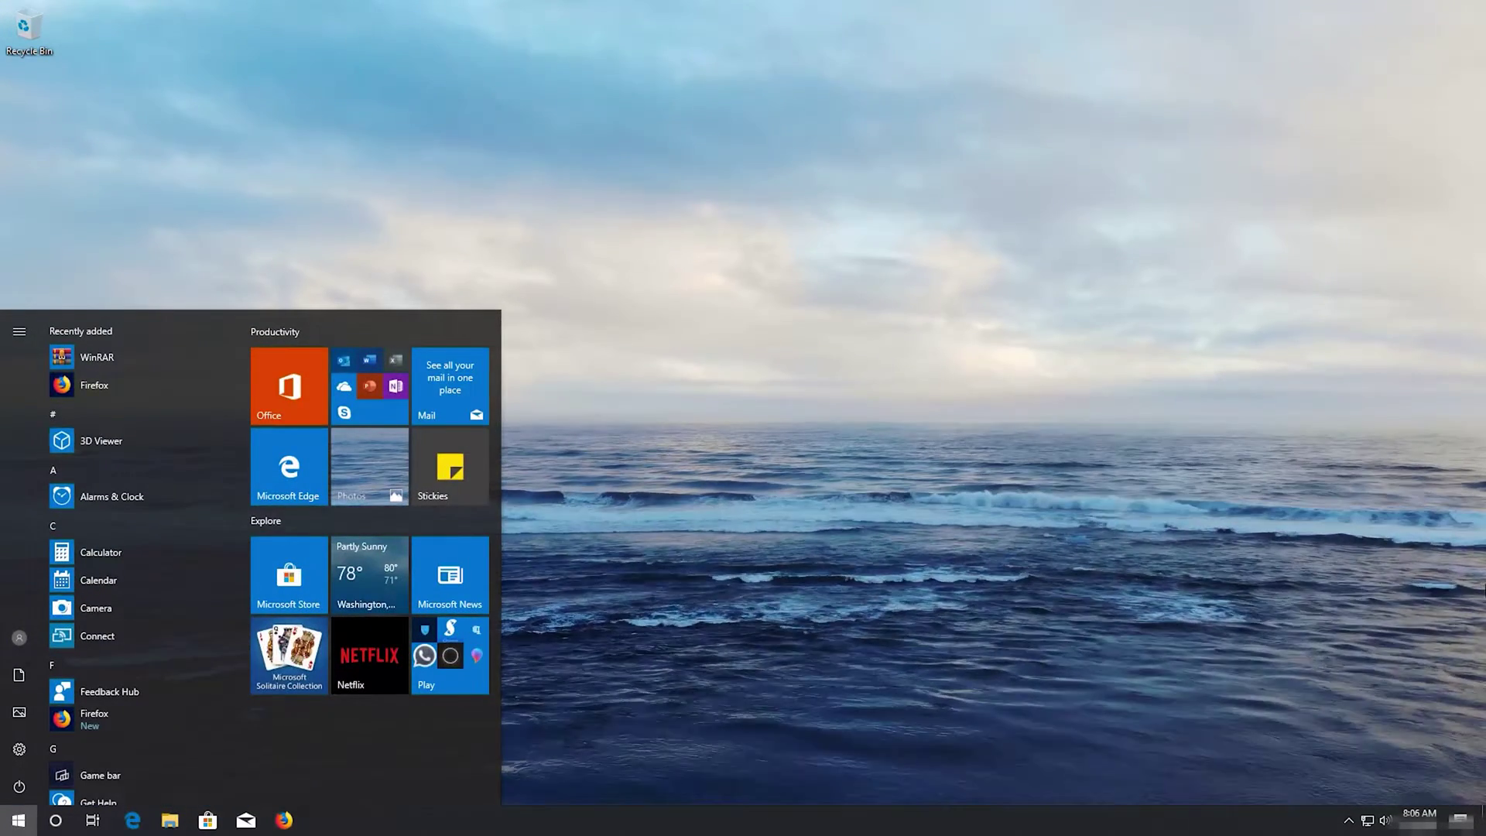
text(cmd)
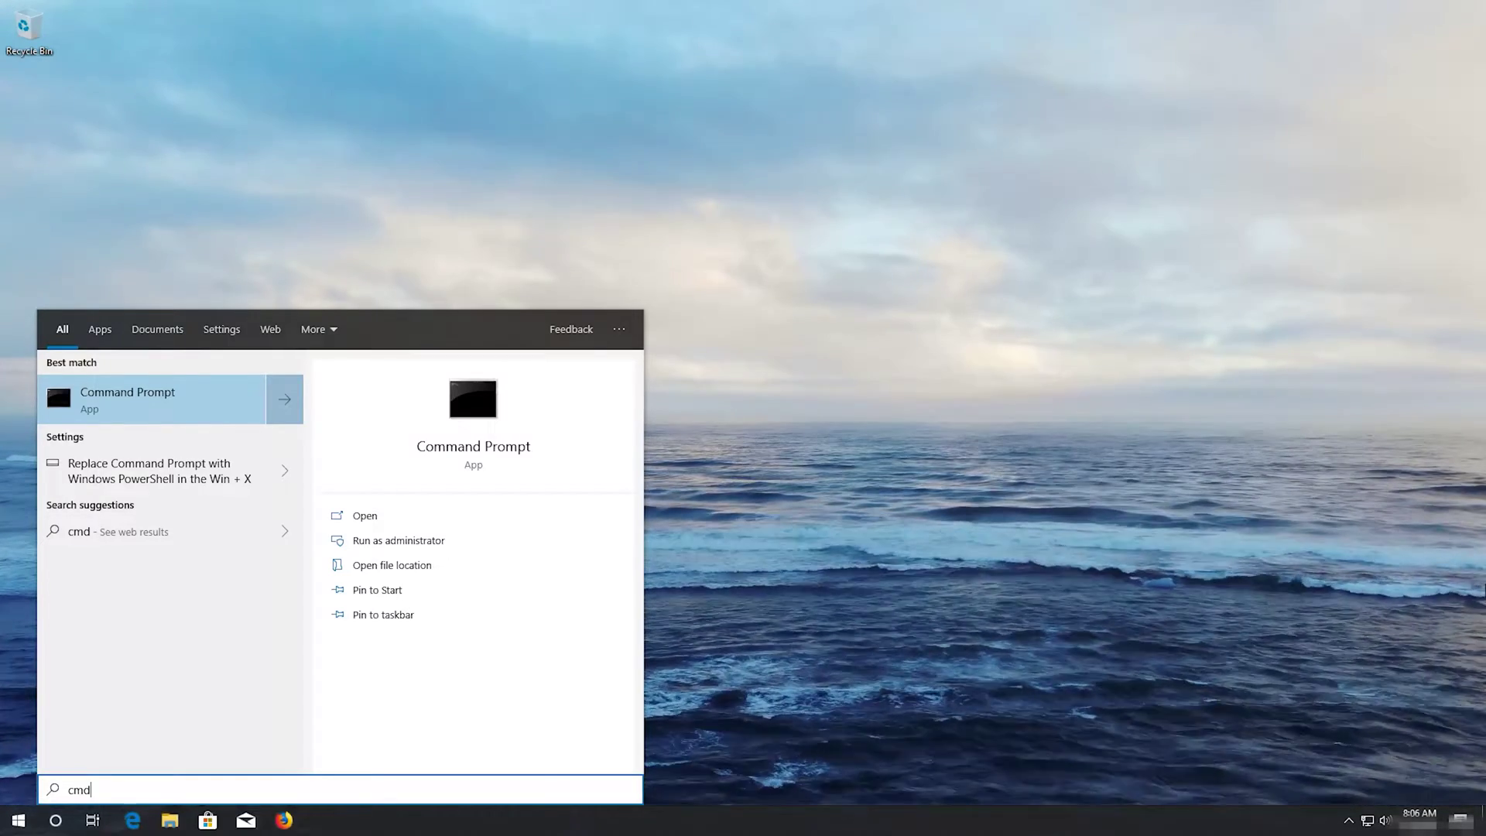
key(Return)
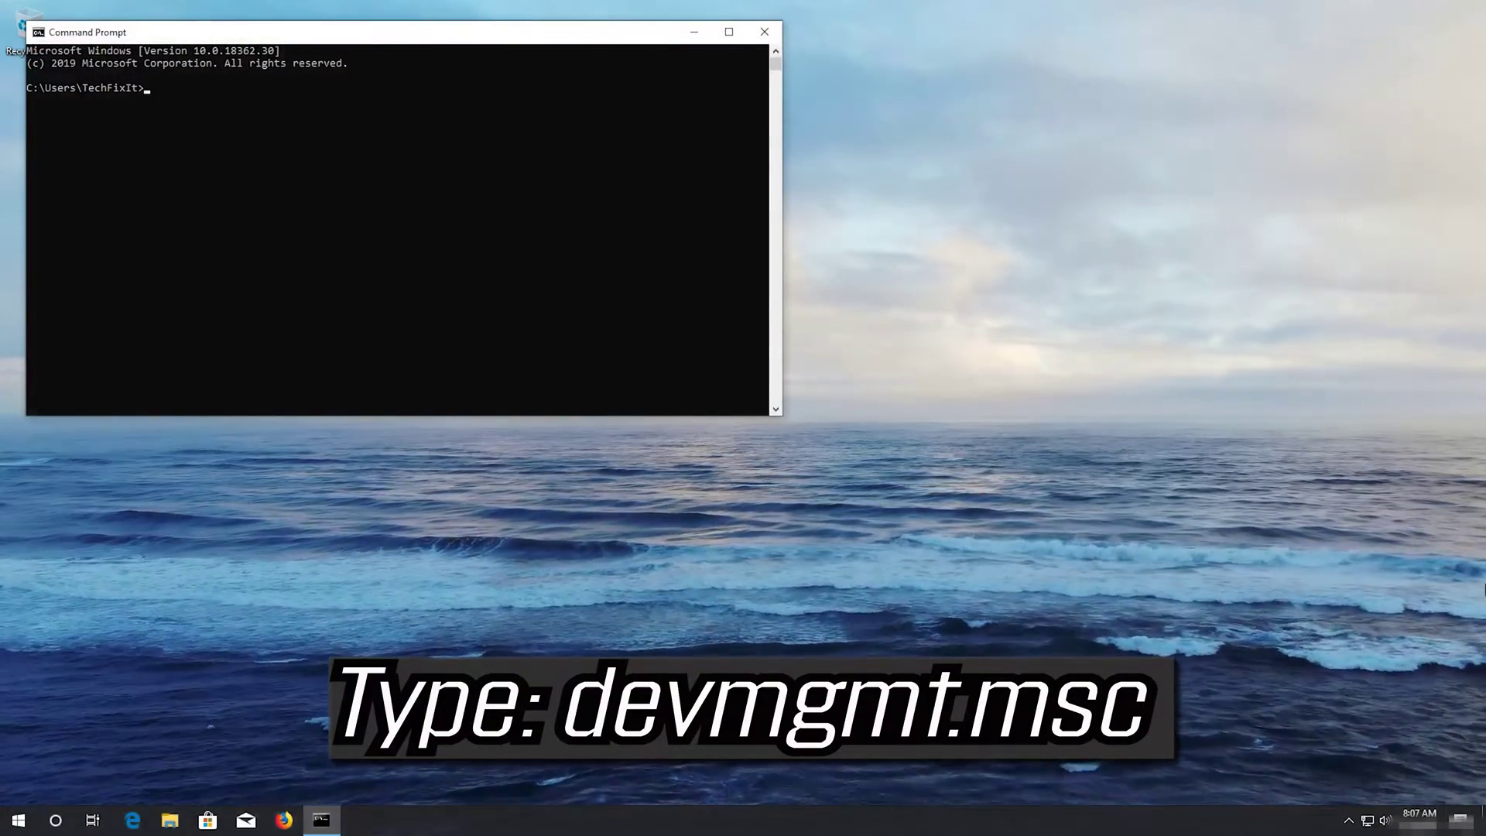
text(devm)
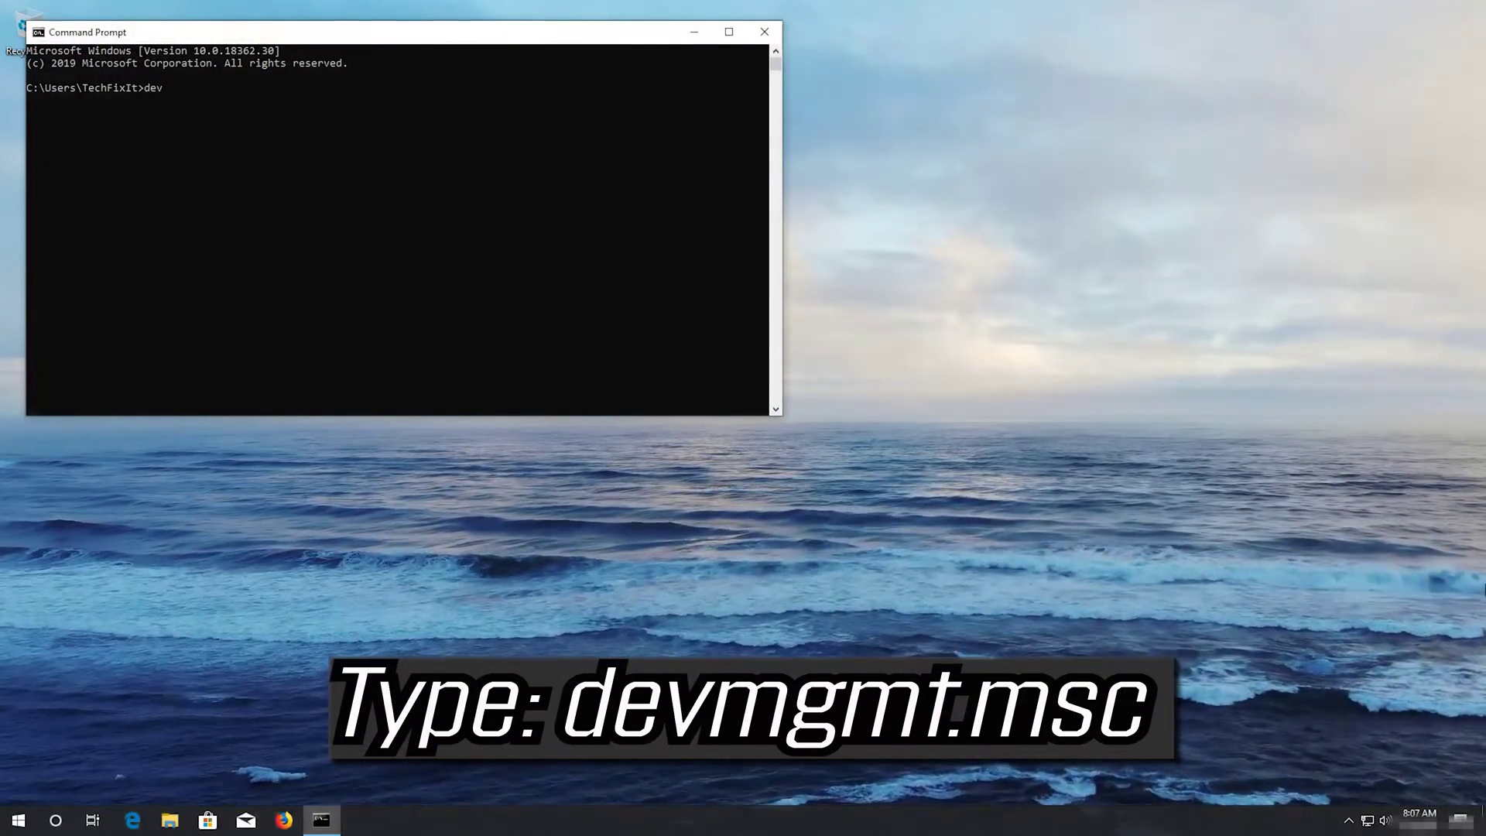
text(g)
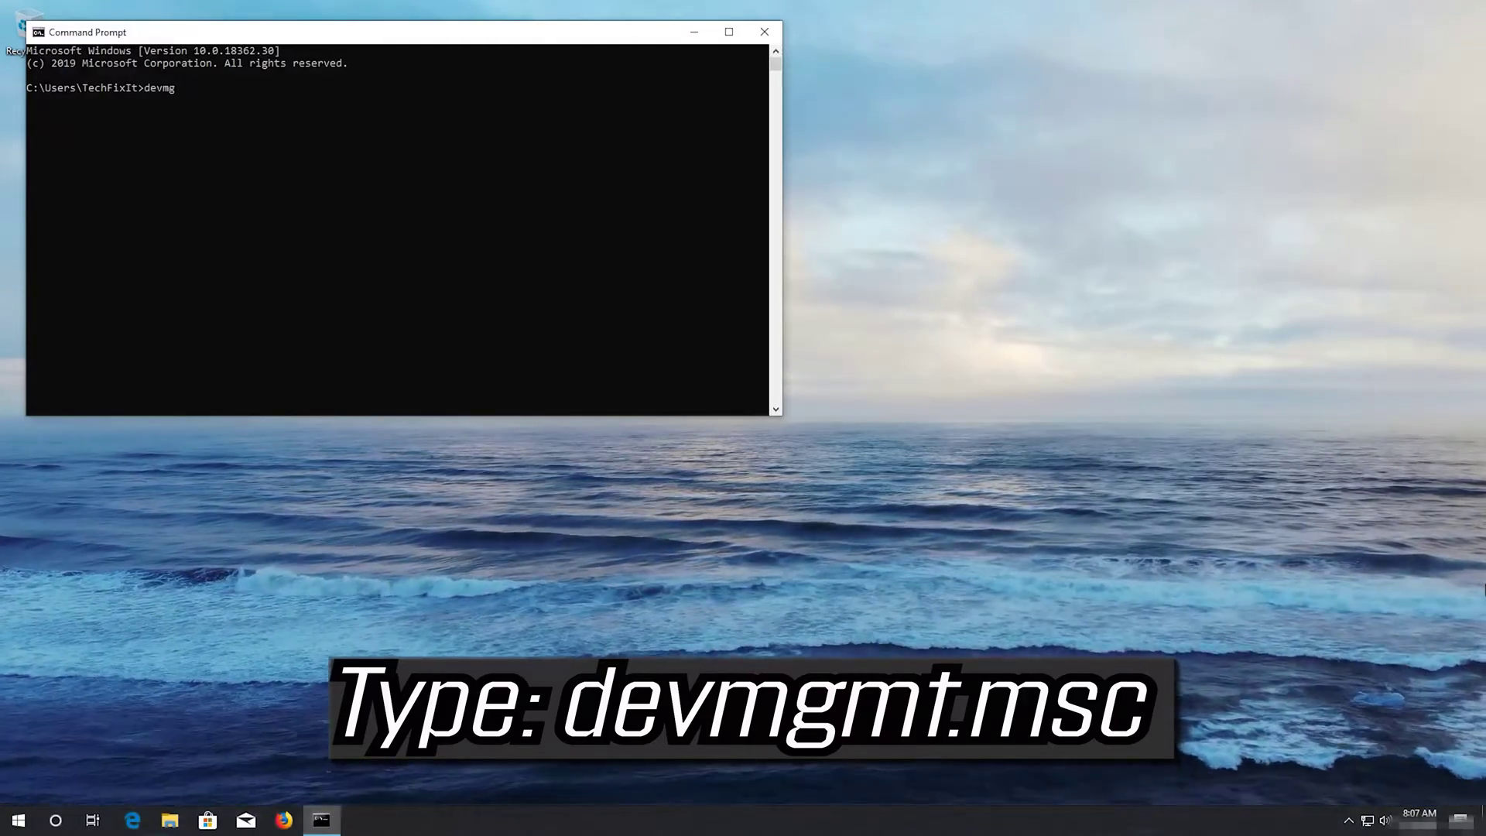
text(mt)
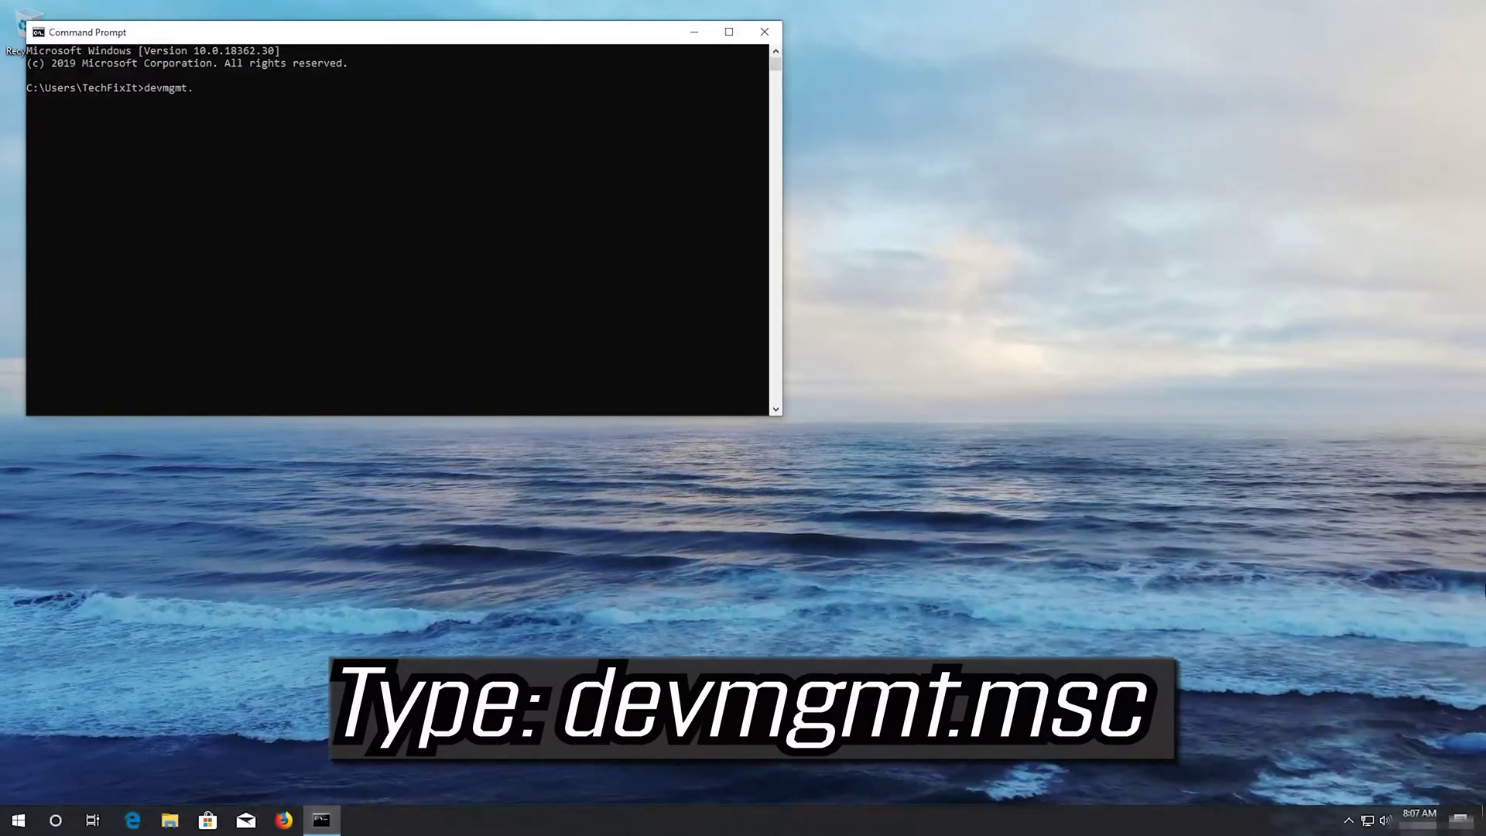
text(.ms)
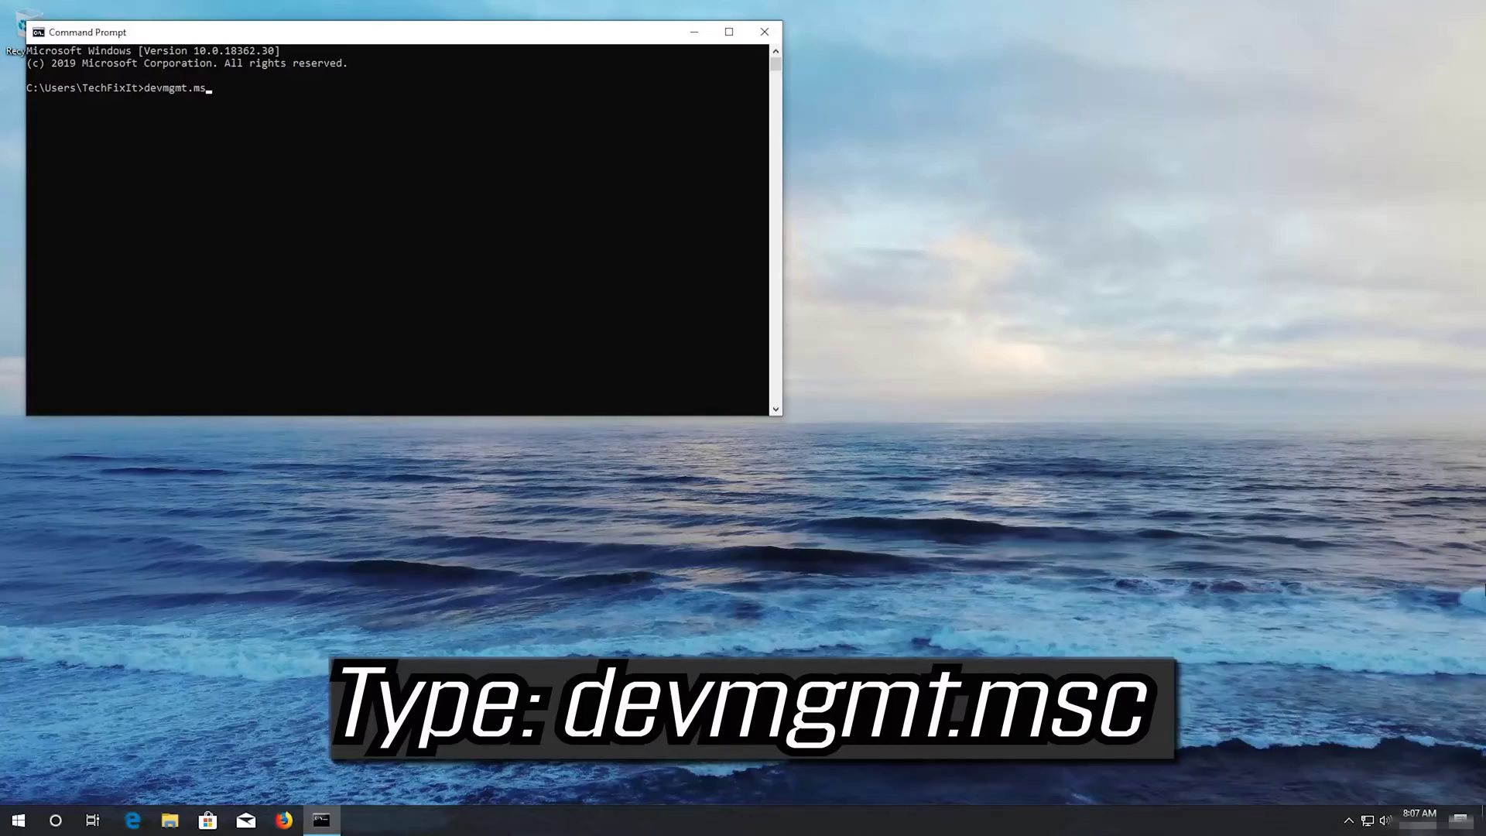
text(c)
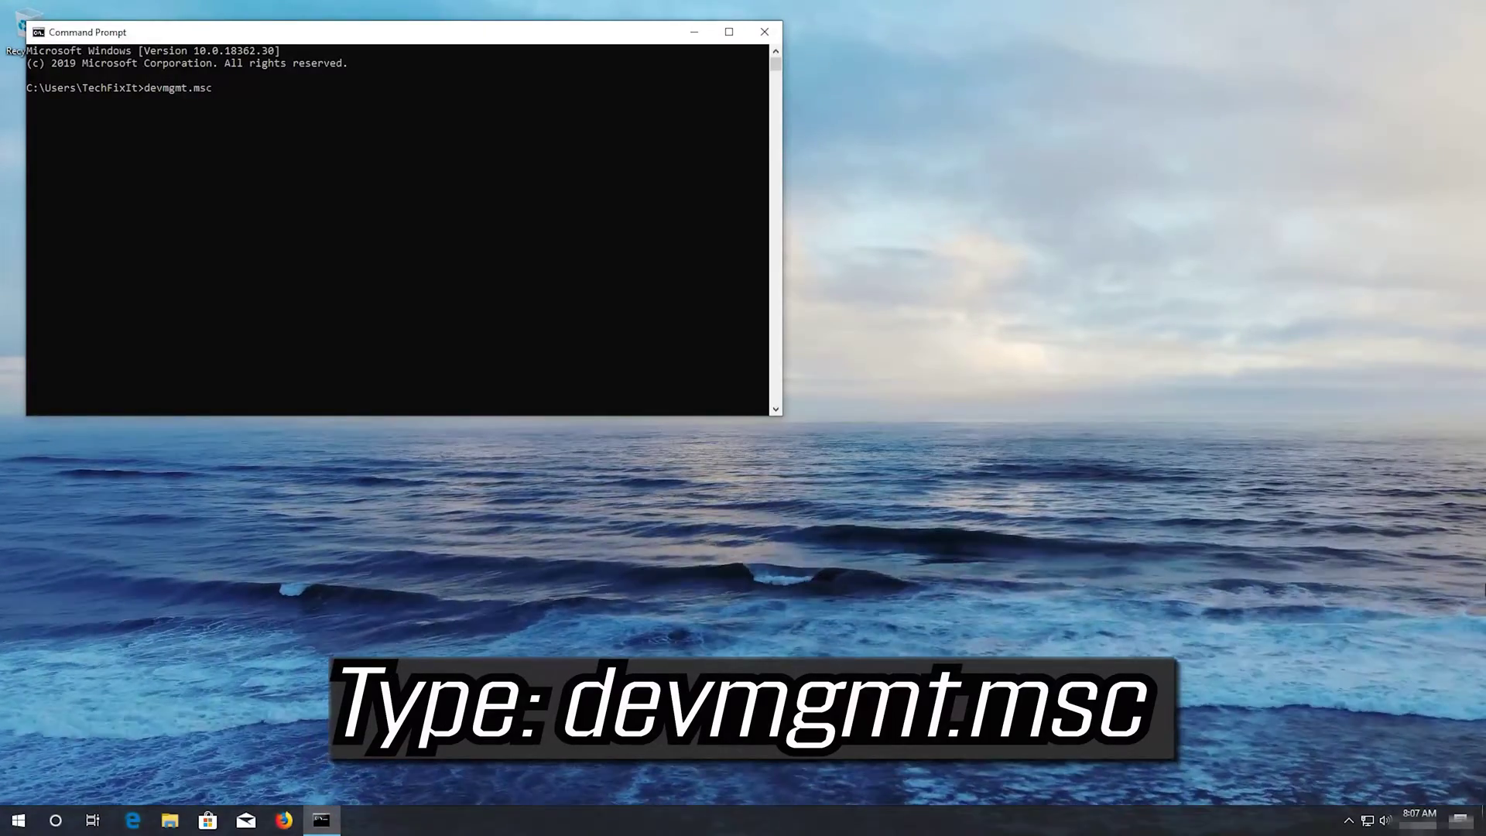
- Launch Device Manager, expand Mice and other pointing devices, and select Microsoft PS/2 Mouse
key(Return)
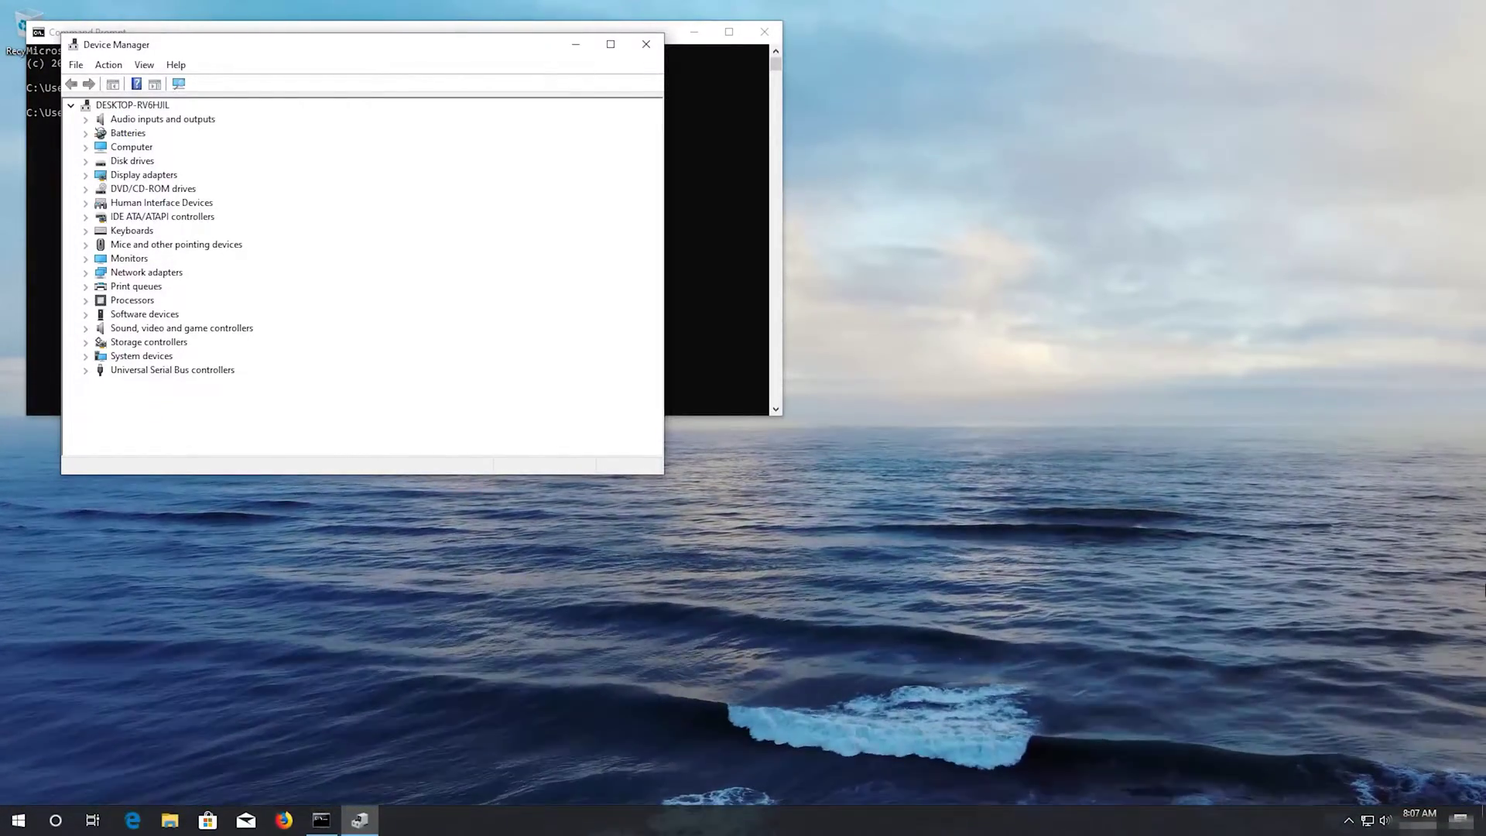
key(Tab)
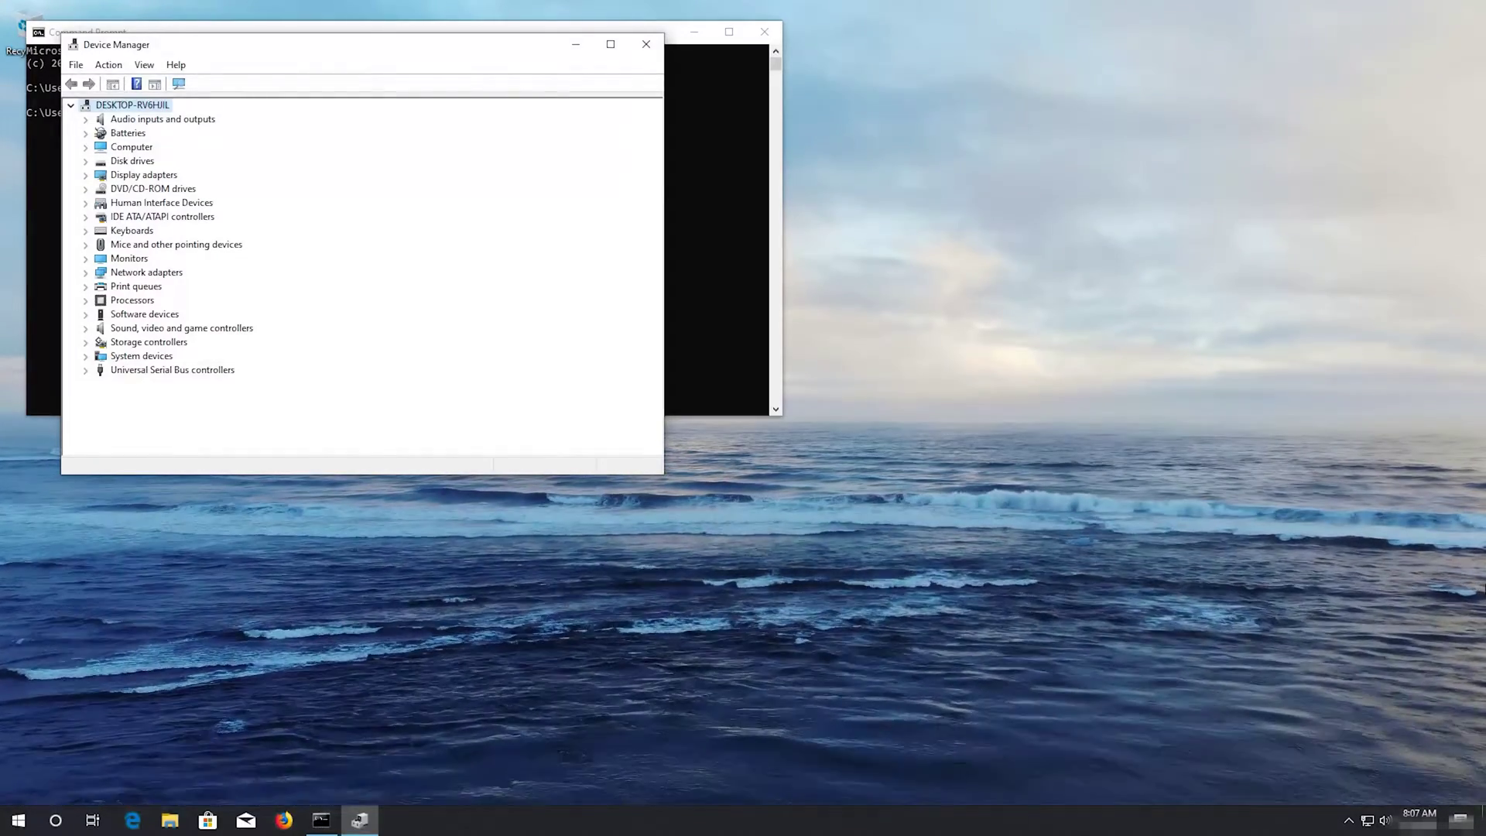
key(Down)
key(Down)
key(Down)
key(Down)
key(Down)
key(Down)
key(Down)
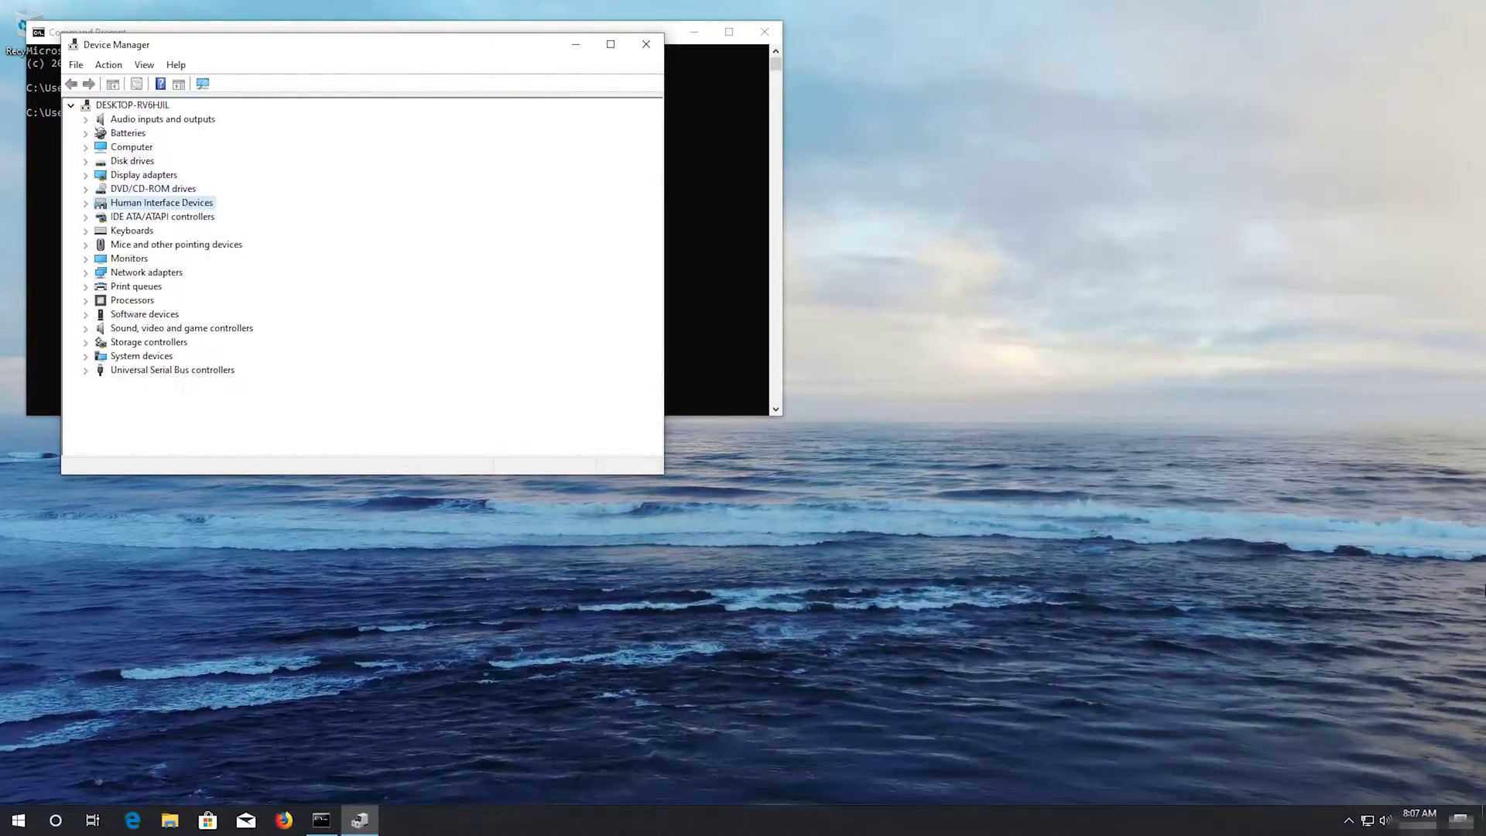
key(Down)
key(Down)
key(Down)
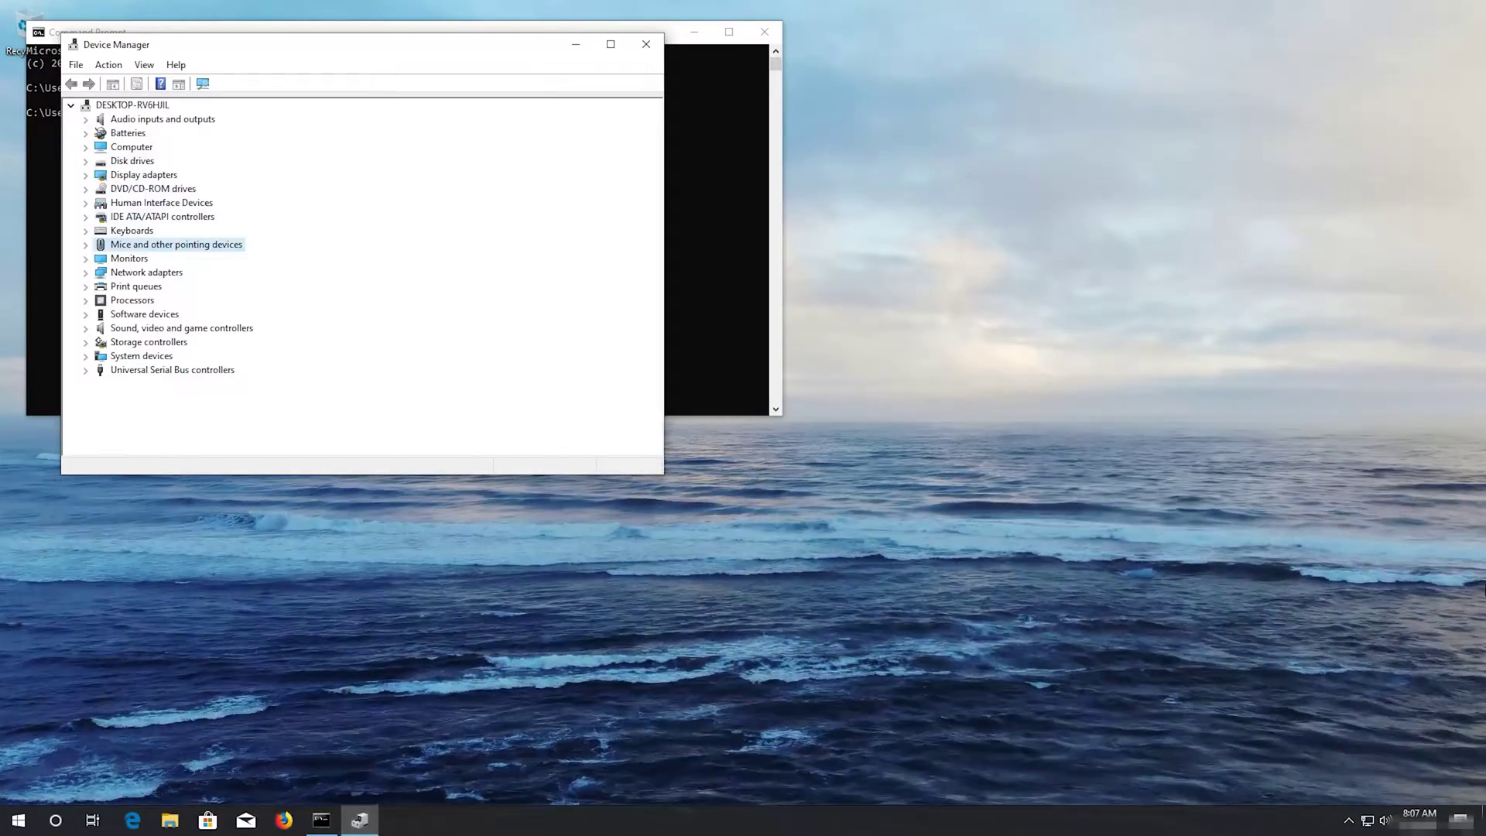
key(Right)
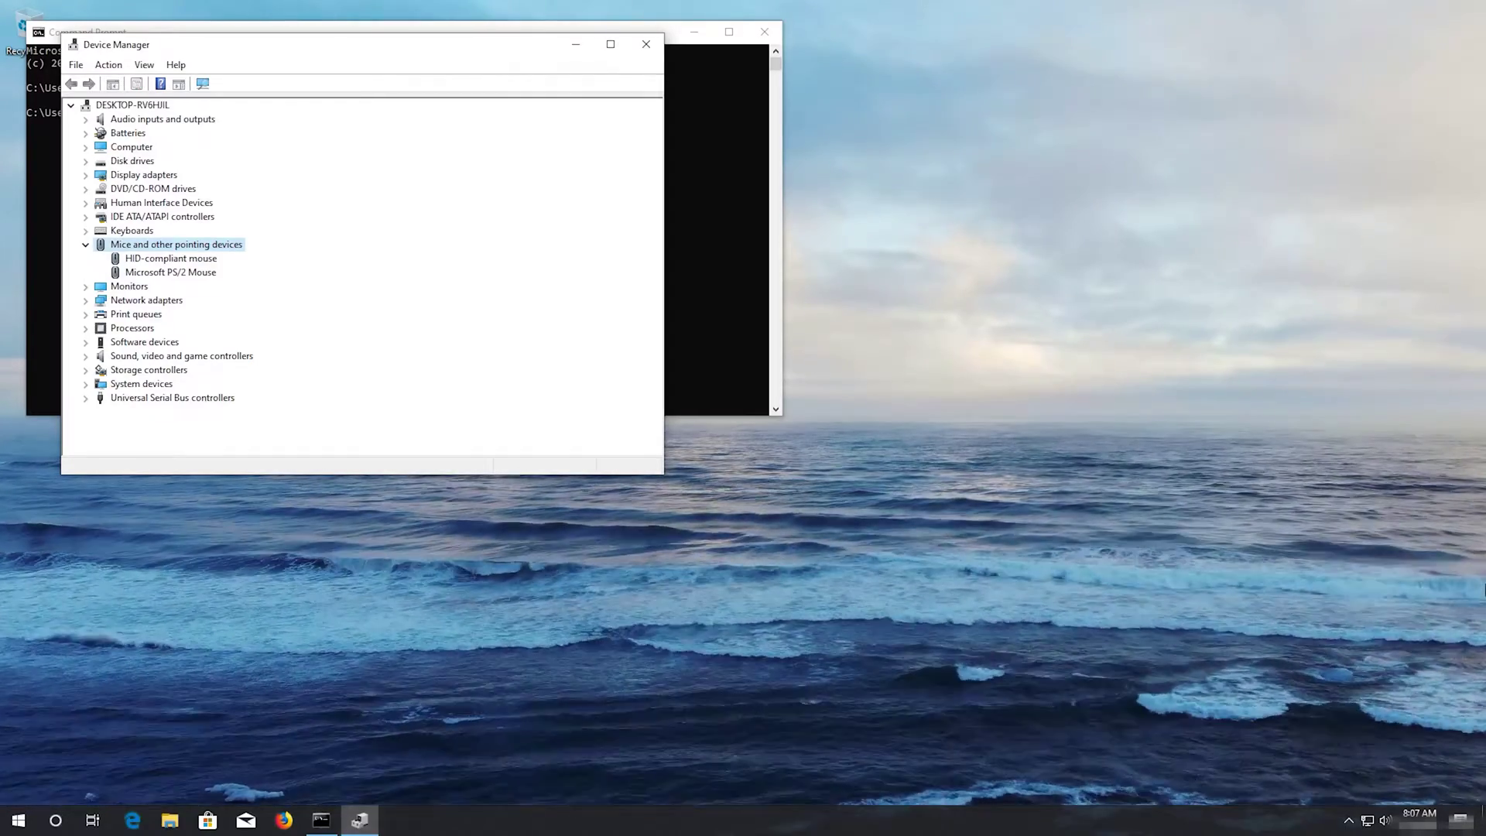
key(Down)
key(Down)
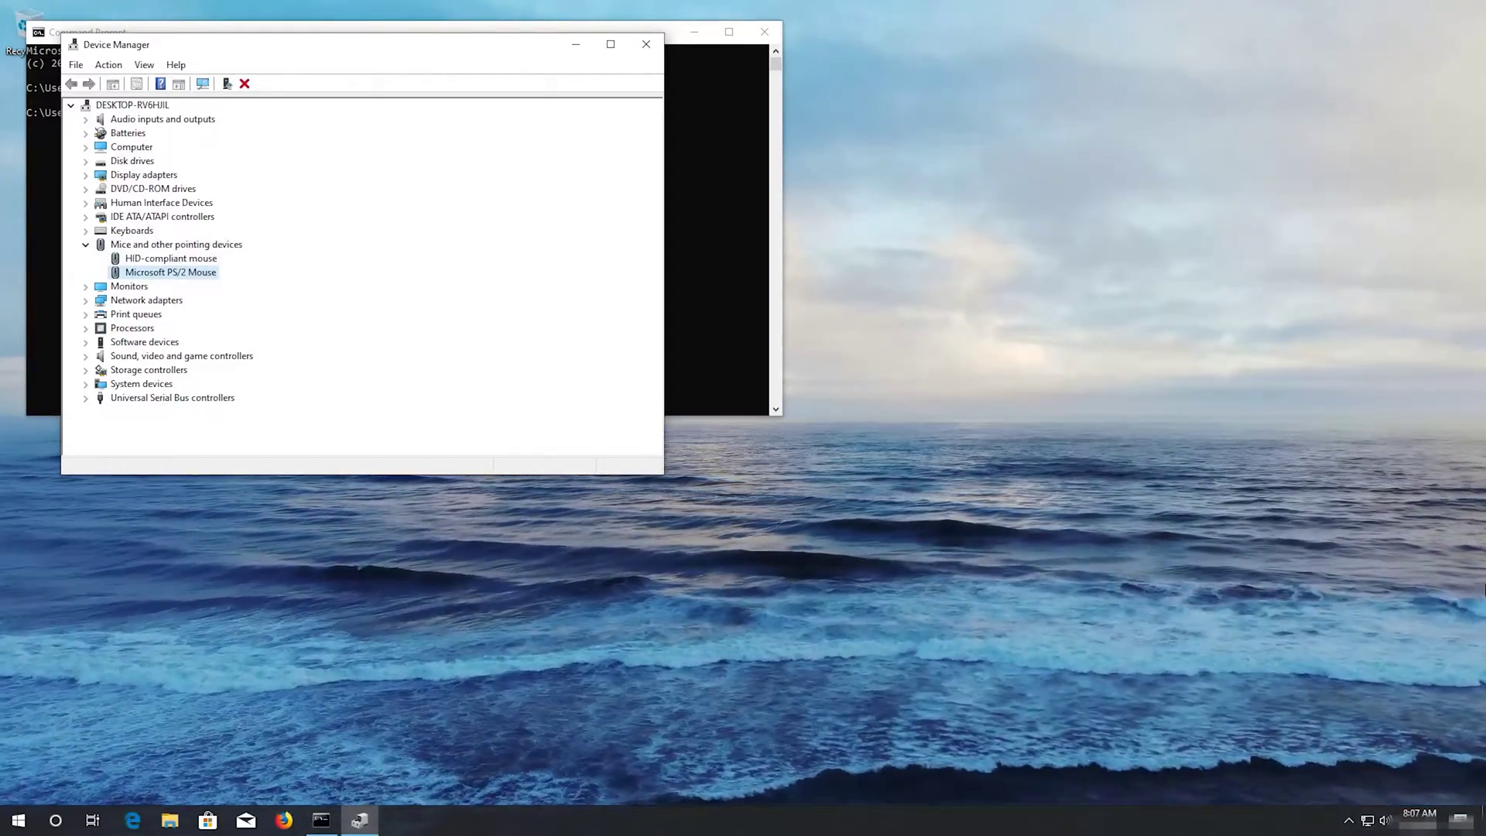
- Open Microsoft PS/2 Mouse properties and start Update Driver from the Driver tab
key(Return)
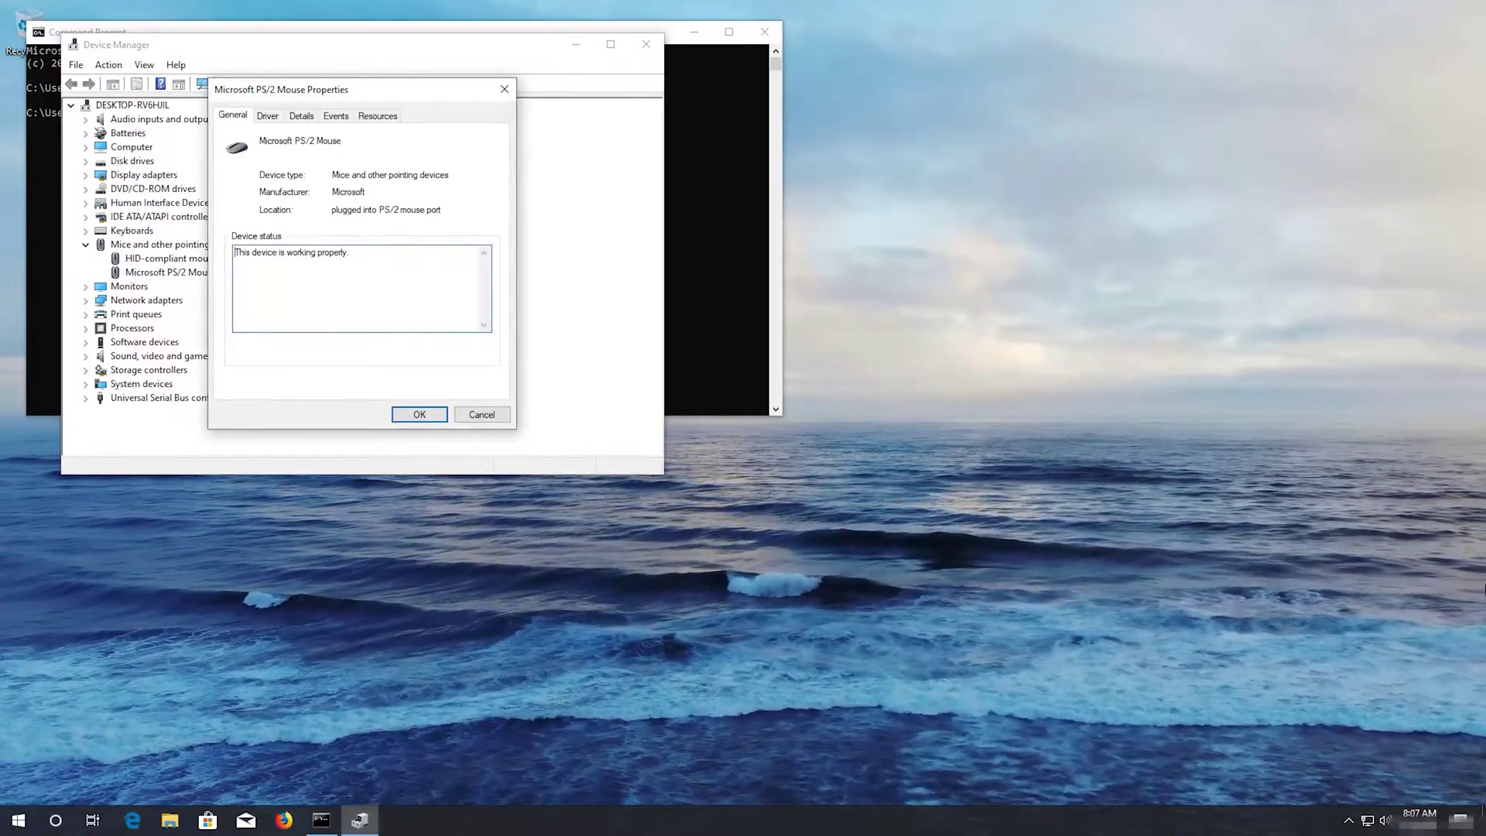
key(Tab)
key(Tab)
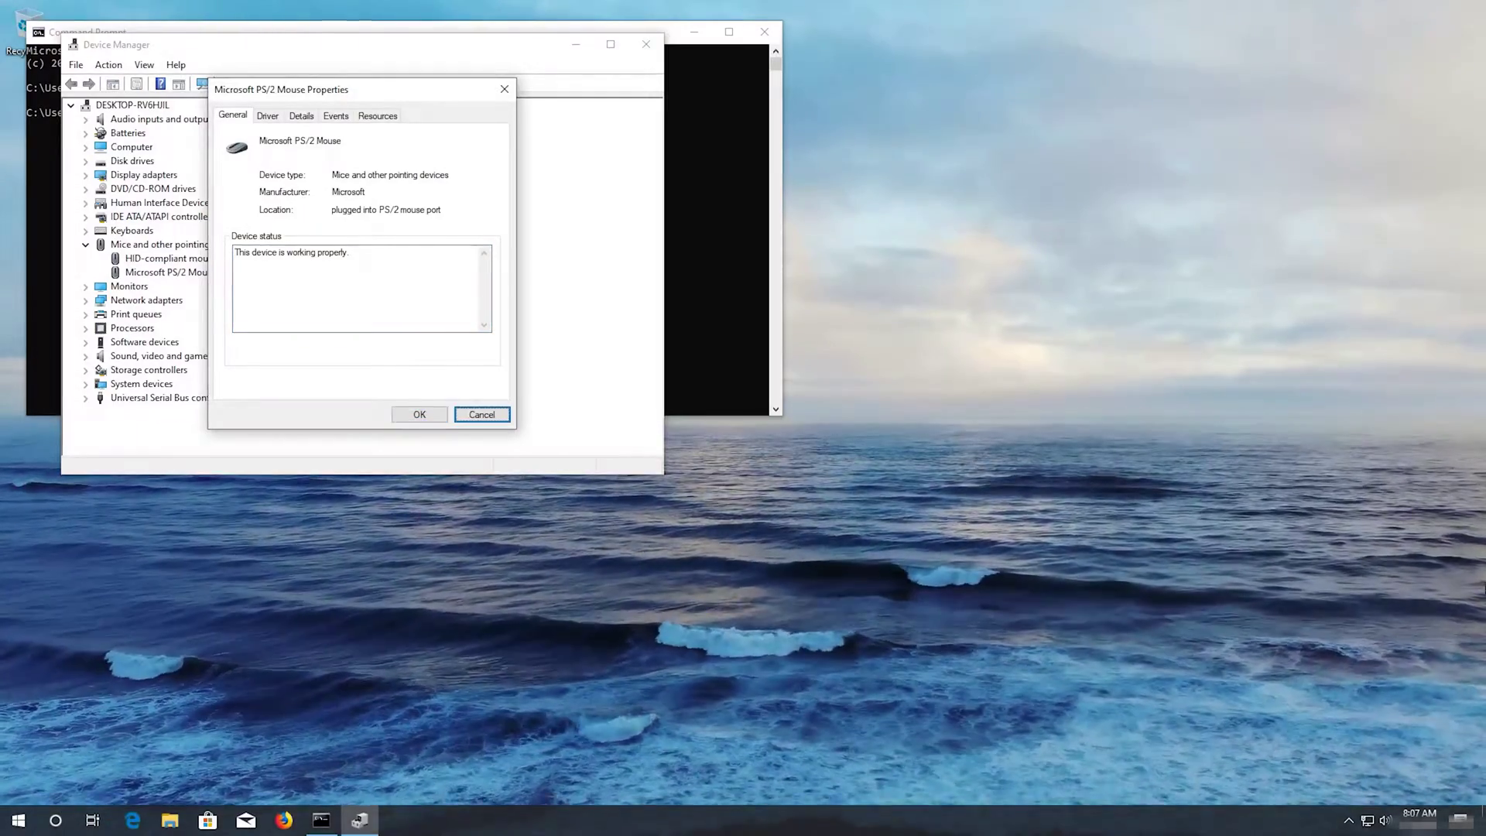
key(Tab)
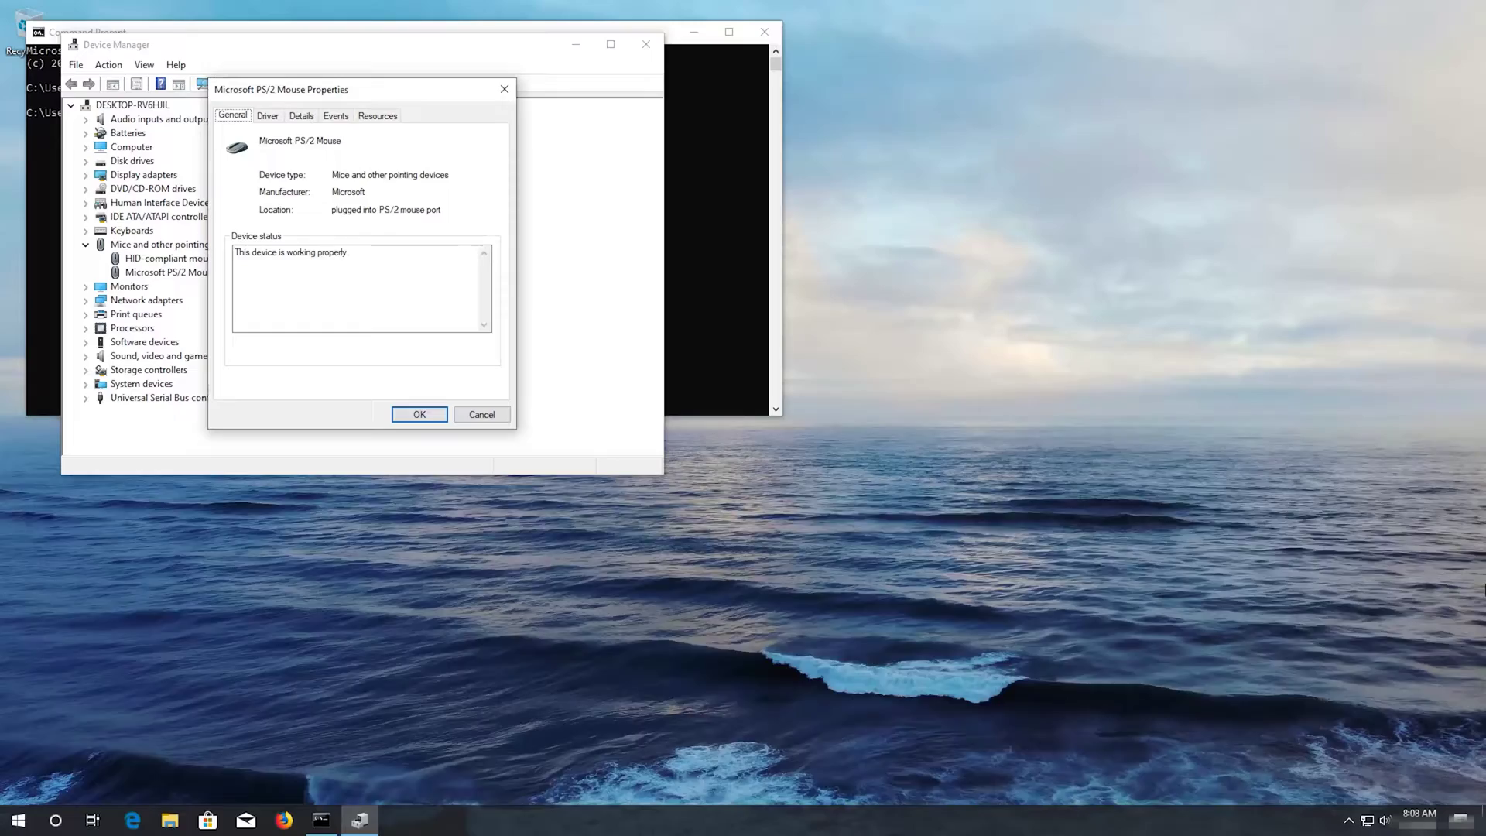
key(Right)
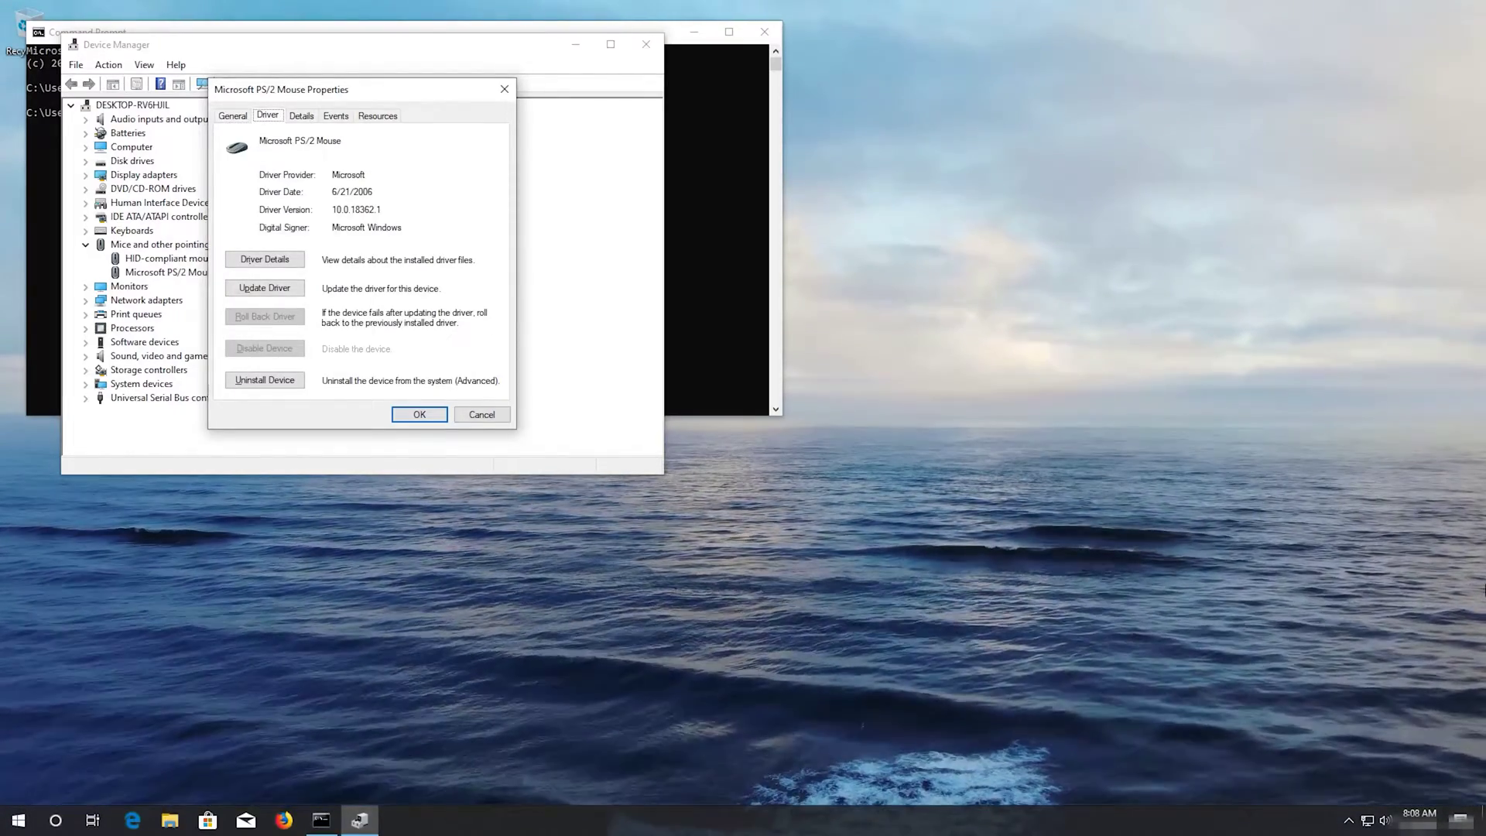
key(Tab)
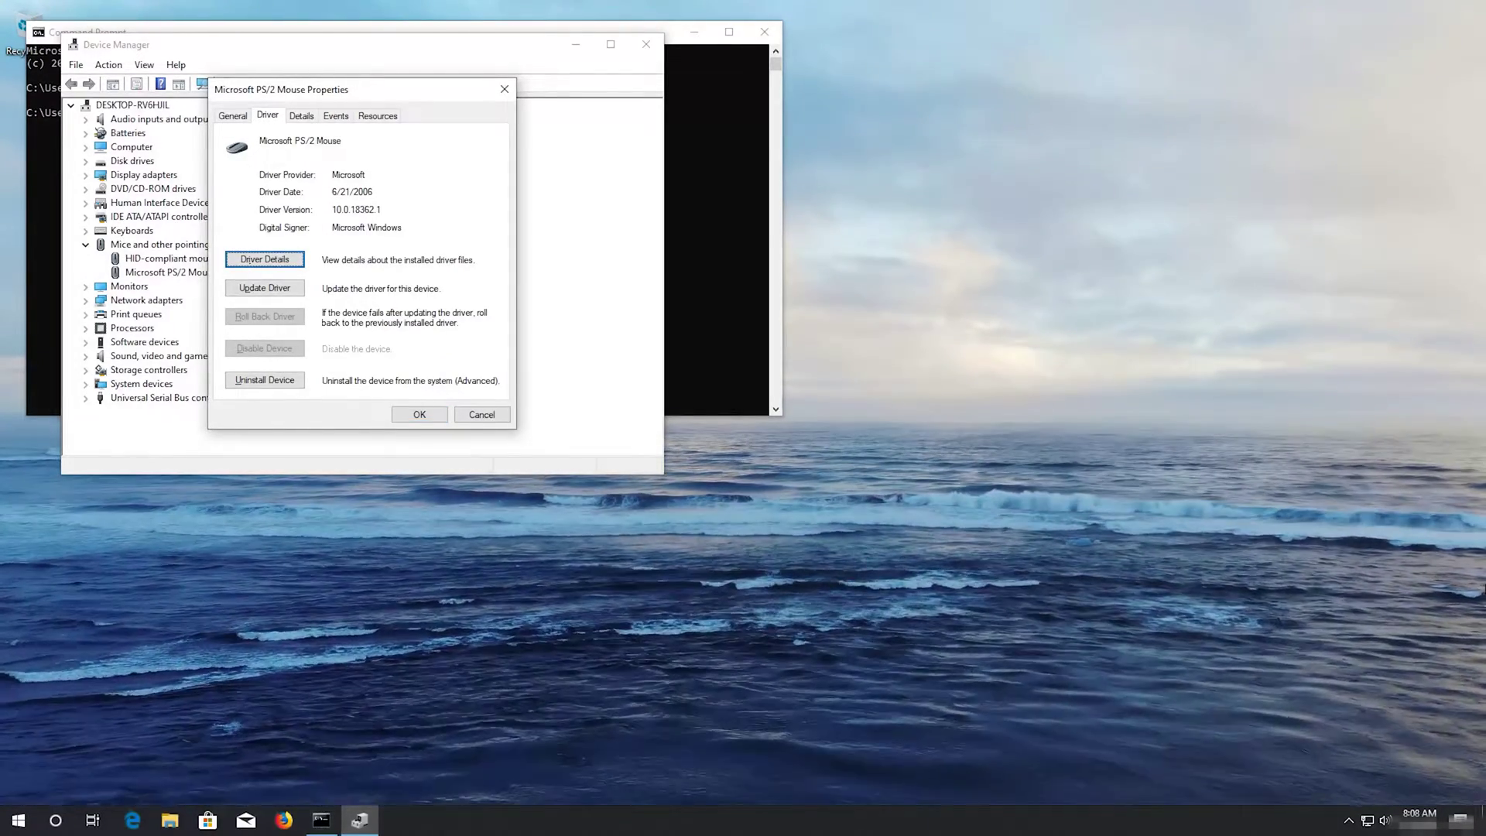
key(Tab)
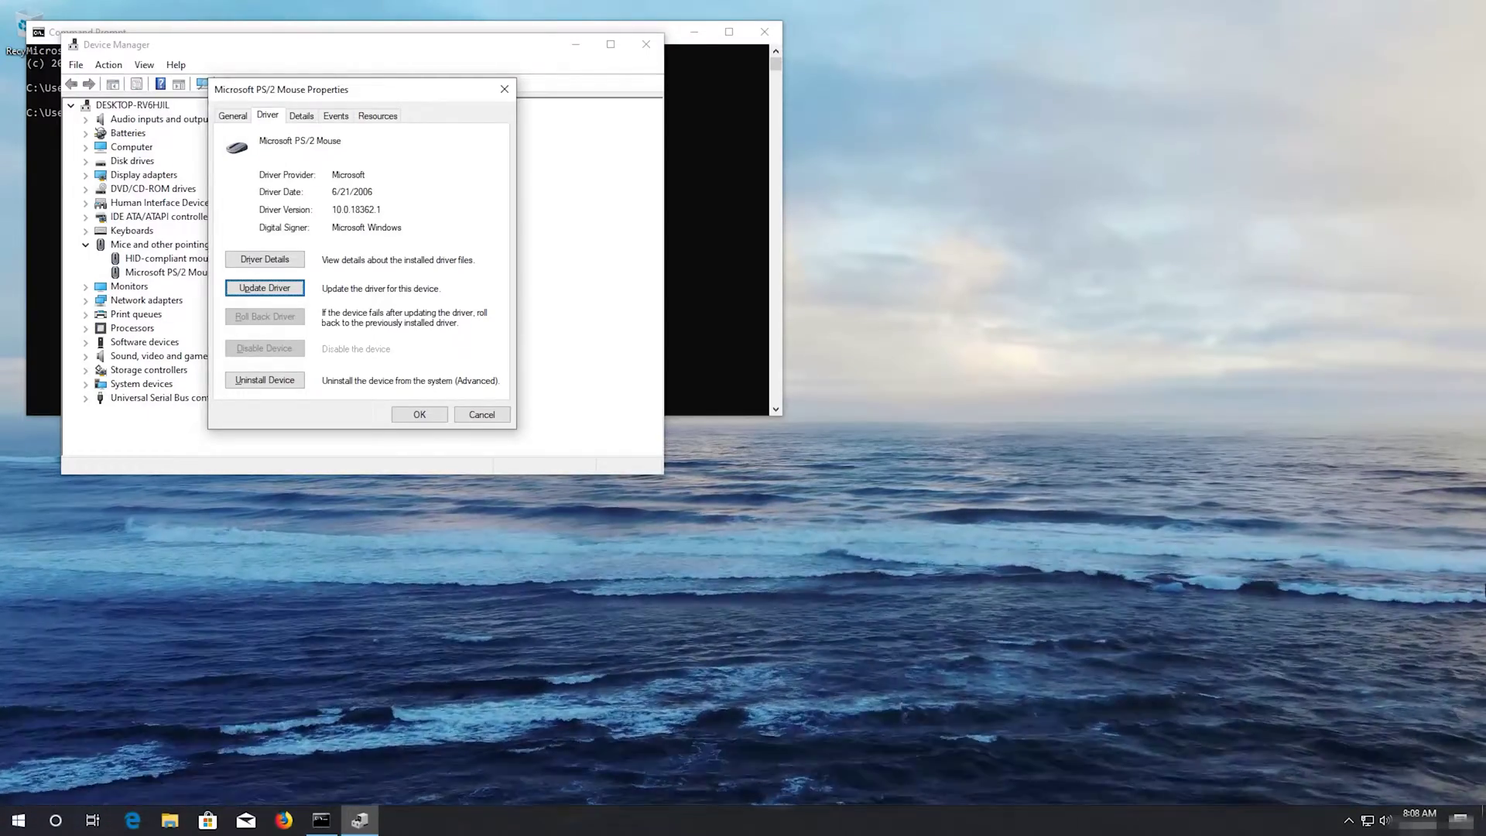
key(Return)
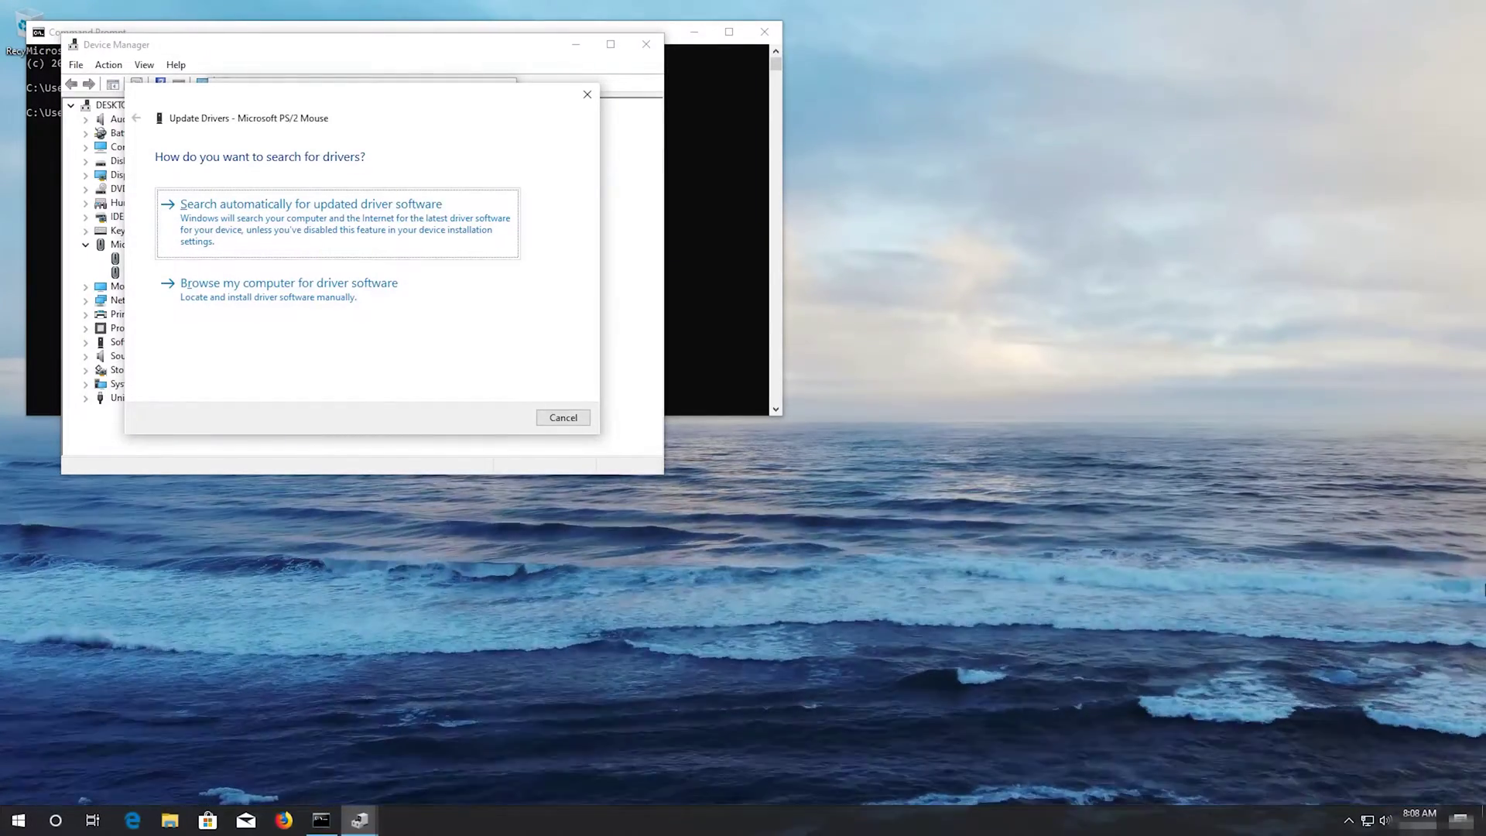
- Run the automatic search for an updated PS/2 mouse driver and return to properties
key(Return)
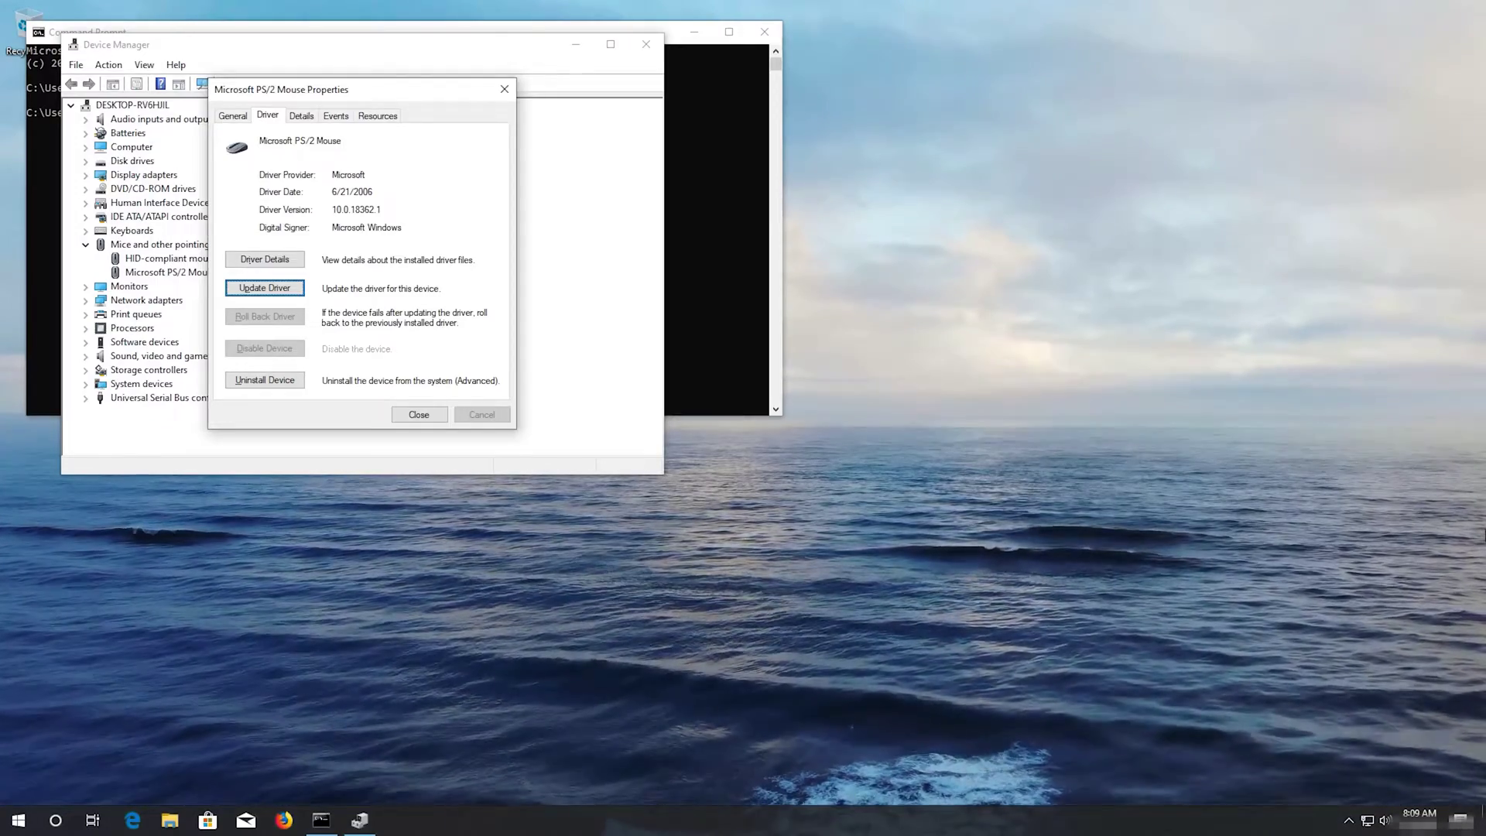
- Install the Microsoft PS/2 Mouse driver picked from the local compatible drivers list
key(Return)
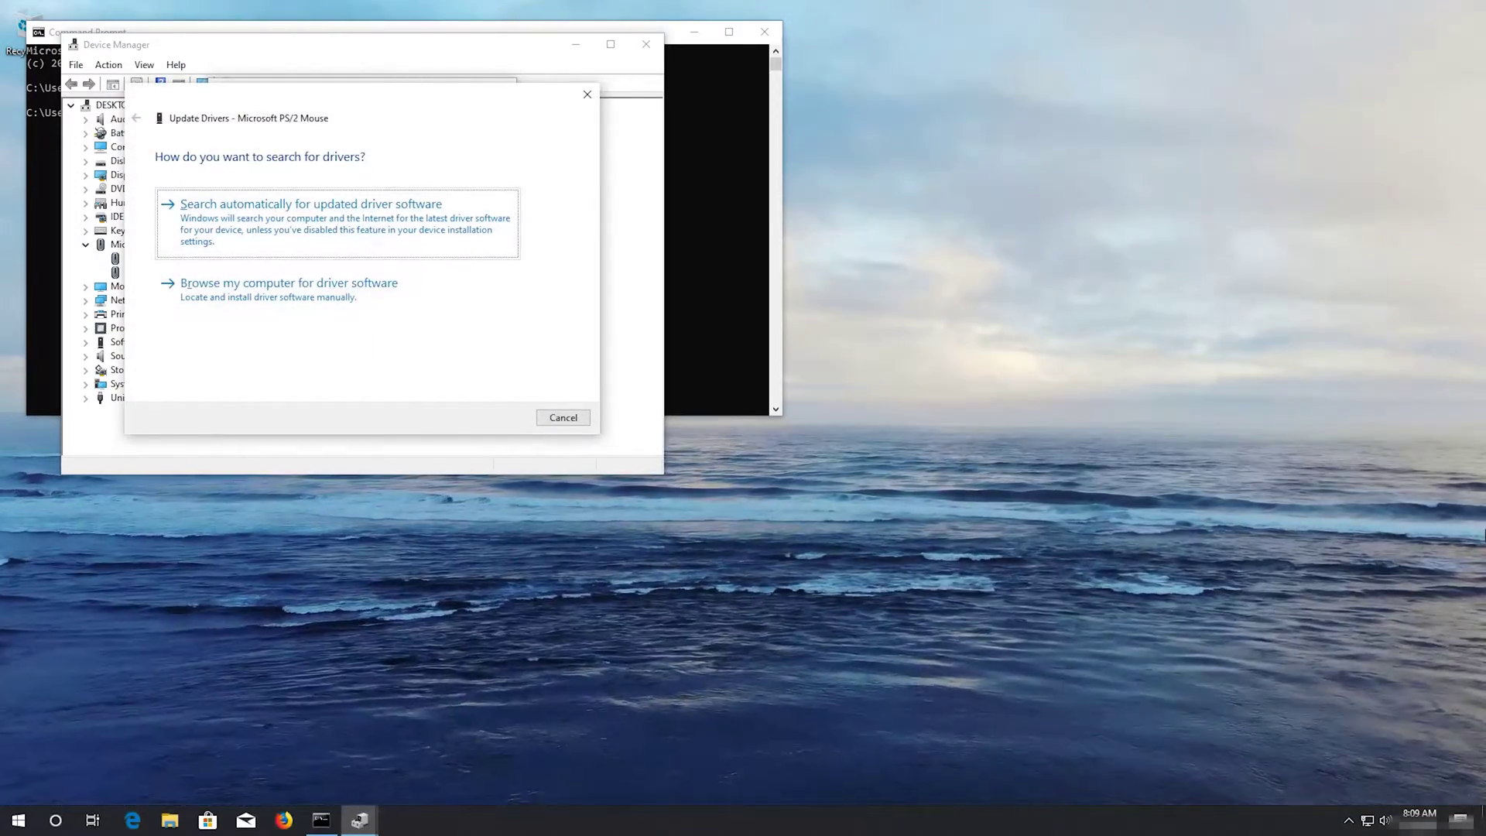
key(Tab)
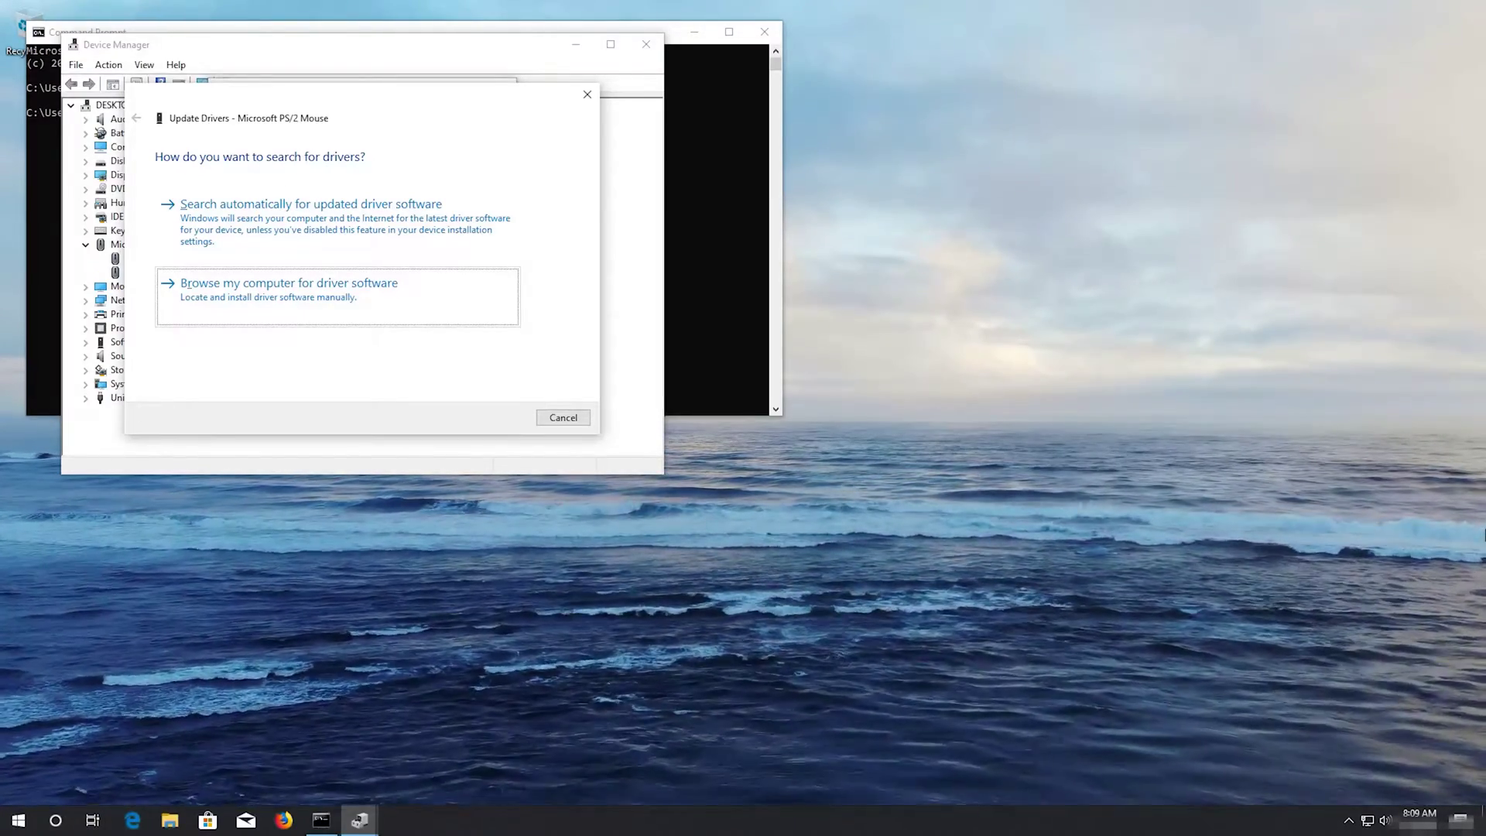
key(Return)
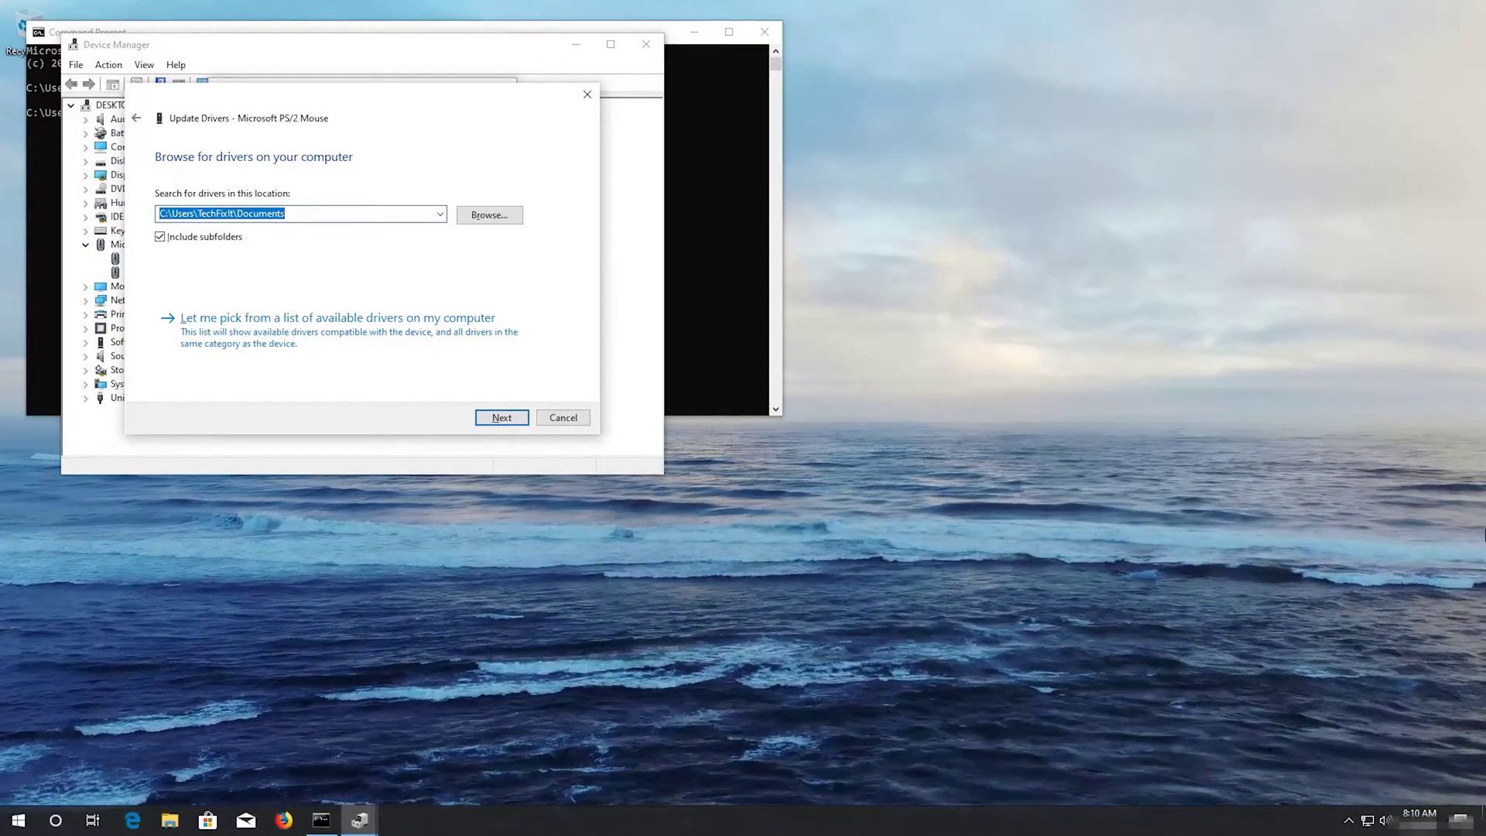
key(Tab)
key(Tab)
key(Tab)
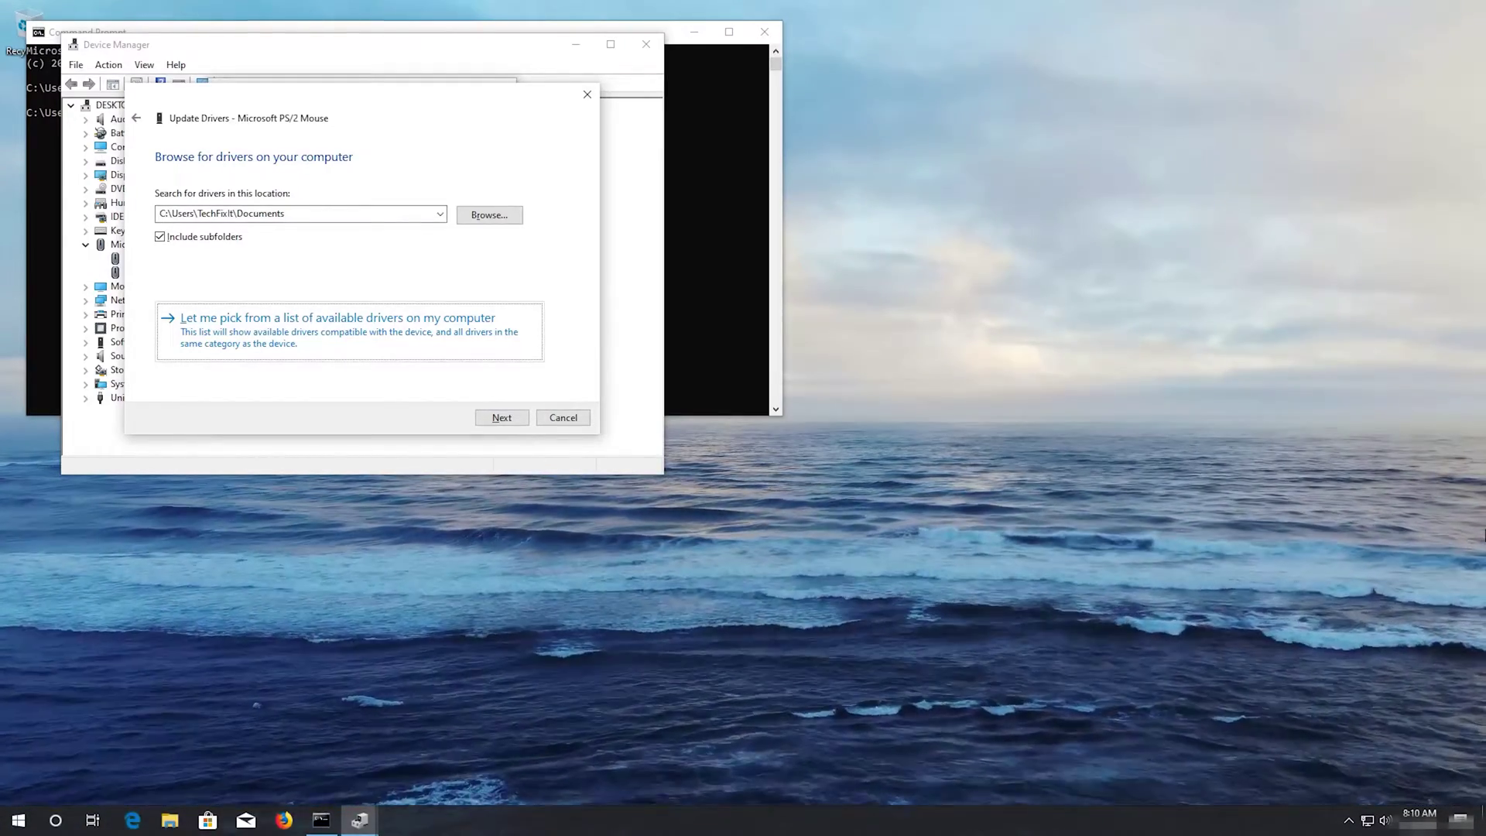
key(Return)
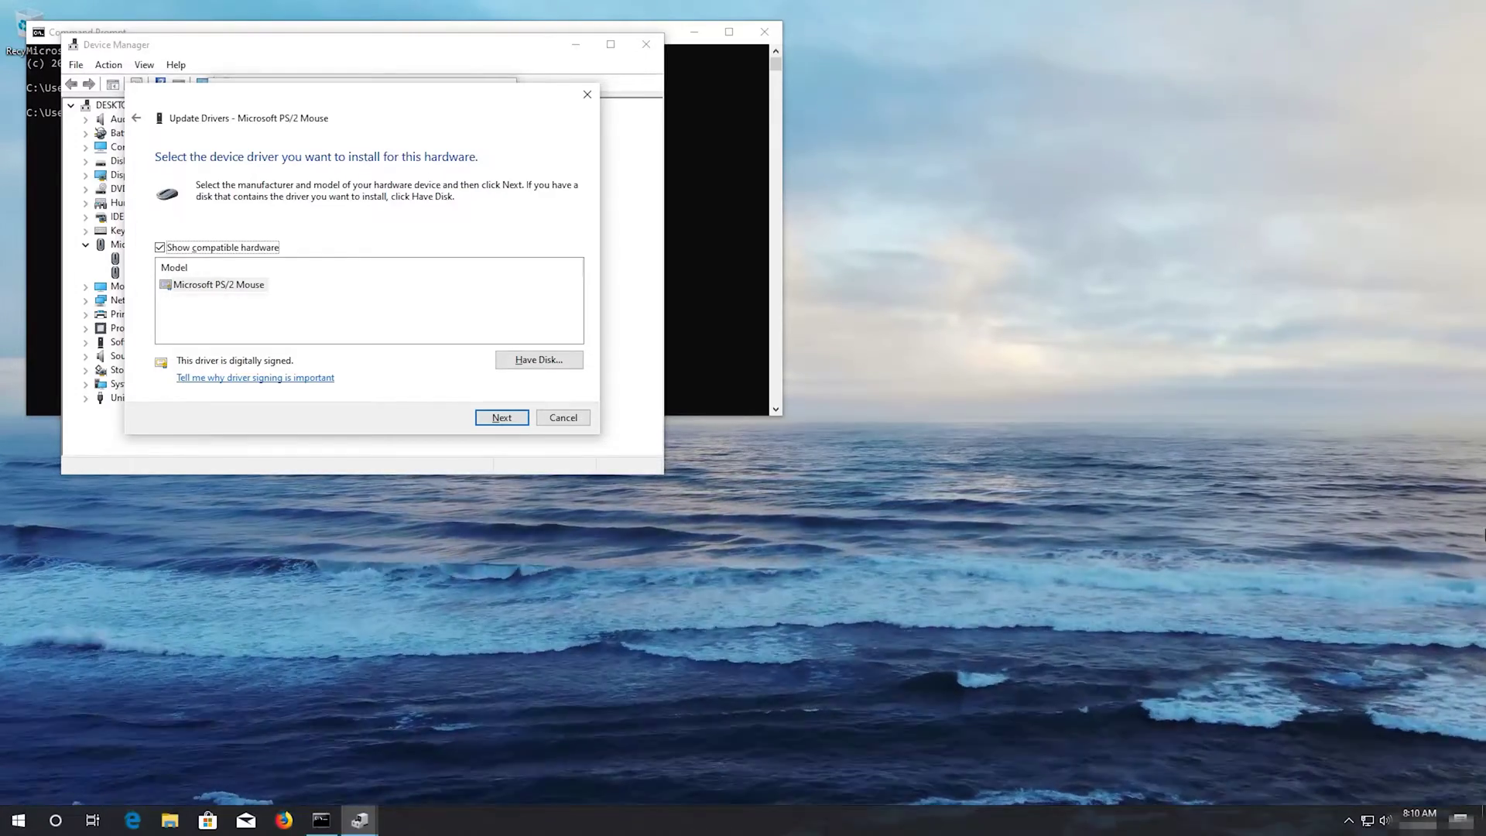
key(Tab)
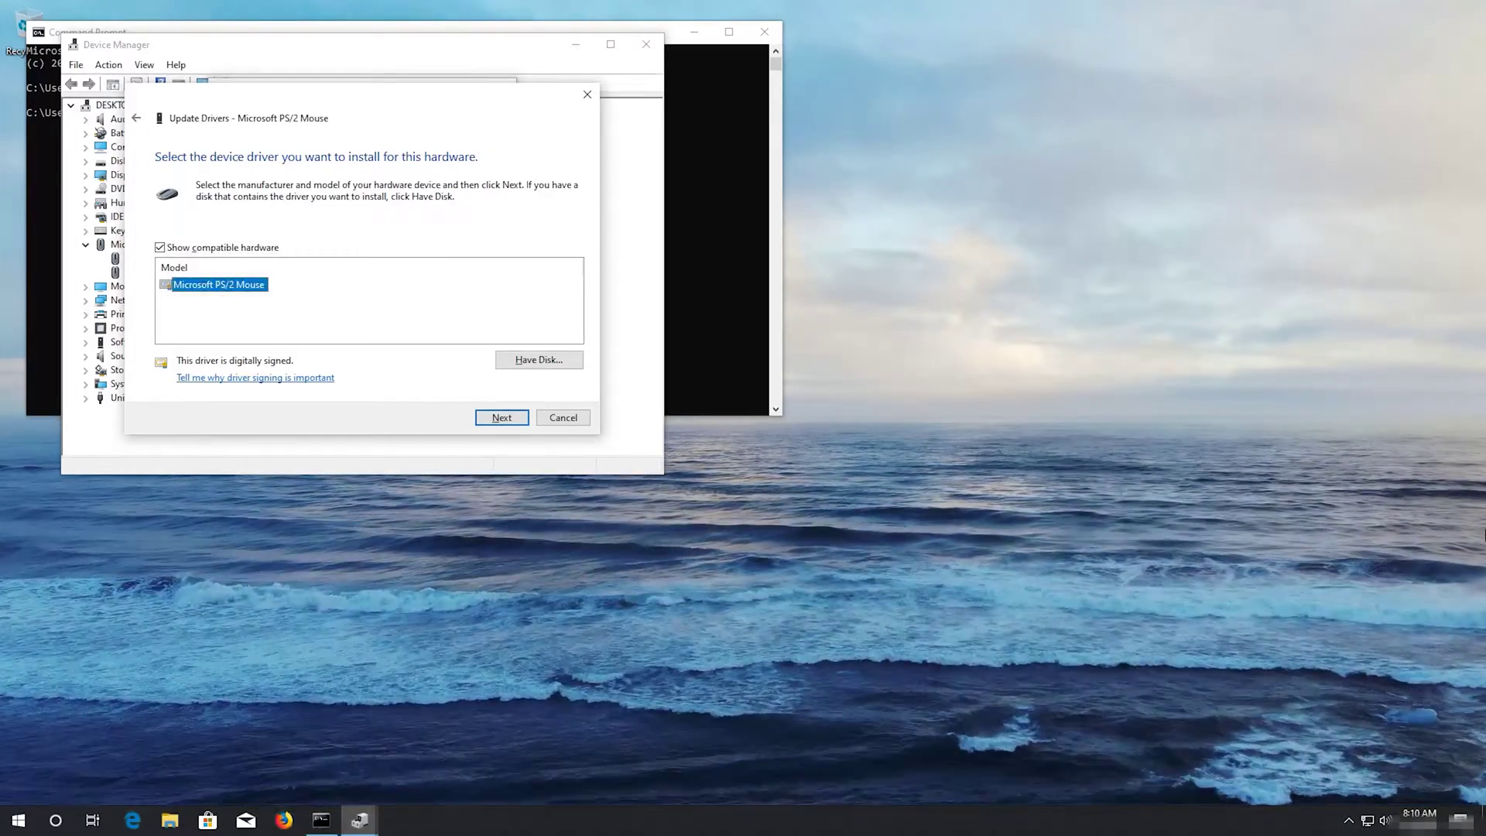
key(Tab)
key(Tab)
key(Tab)
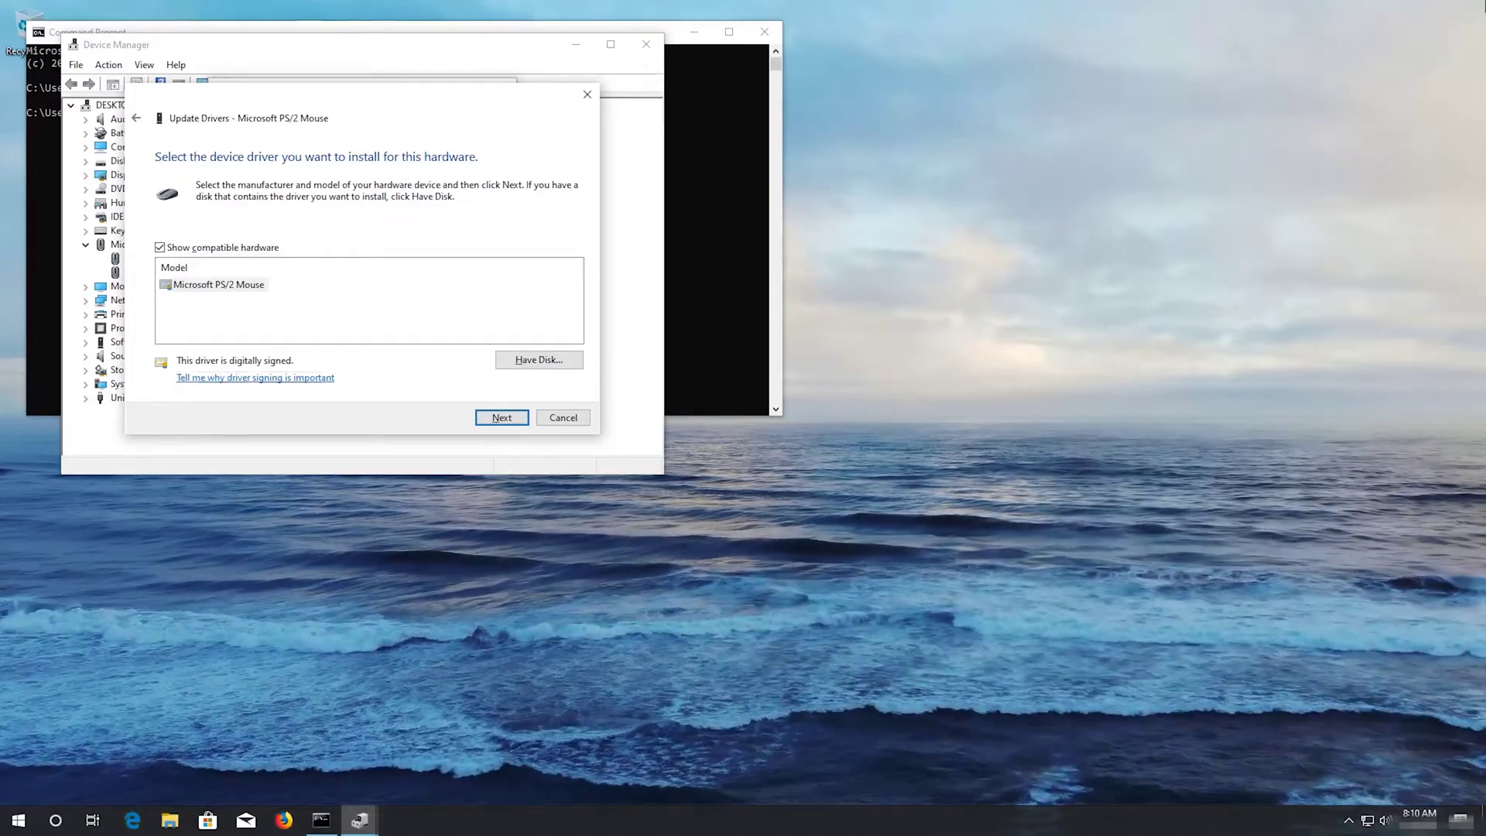
key(Tab)
key(Tab)
key(Tab)
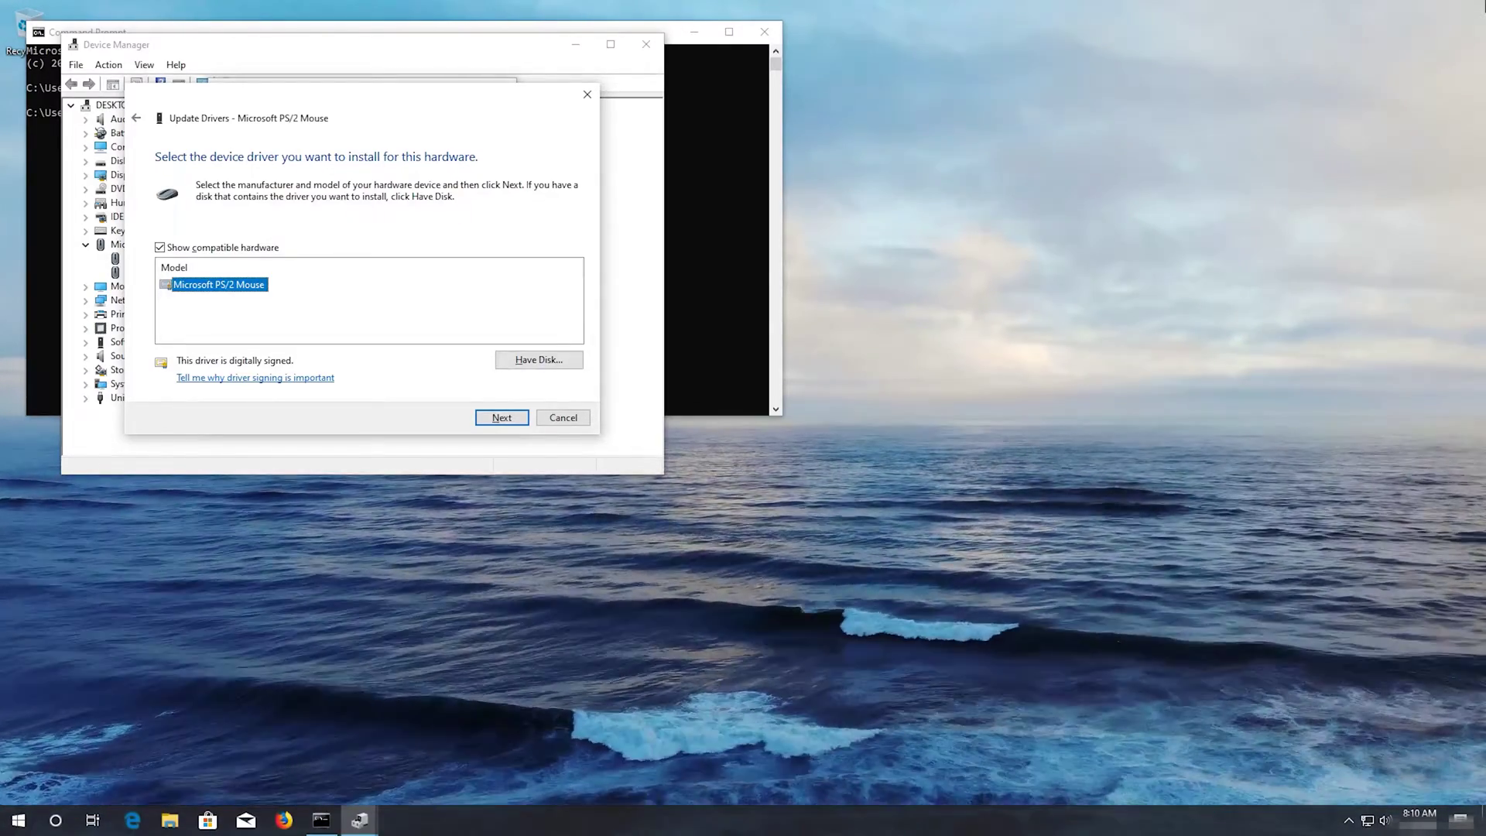
key(Return)
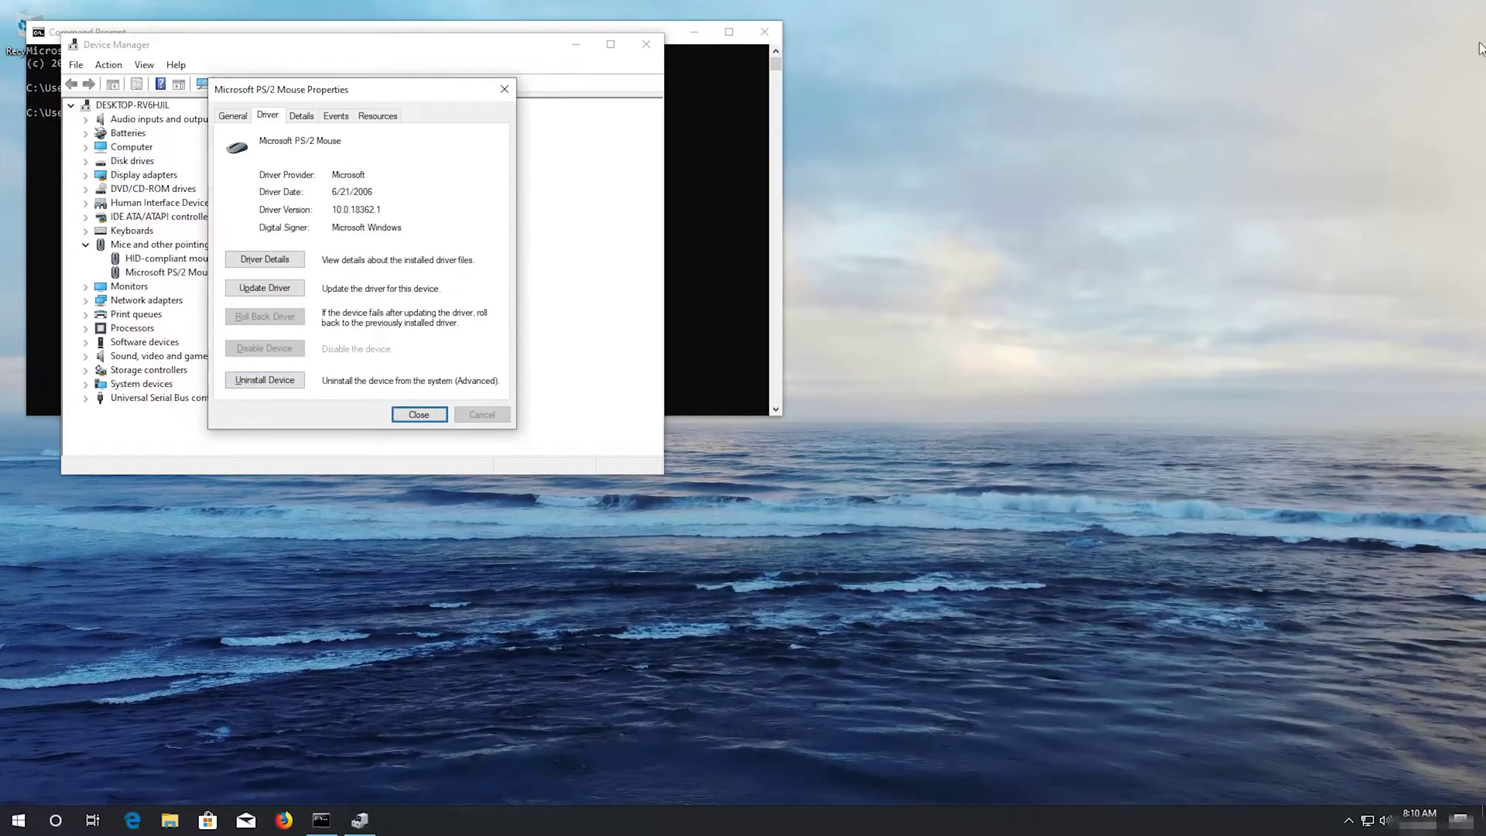
- Uninstall the Microsoft PS/2 Mouse from its Driver tab and confirm the removal
key(Tab)
key(Tab)
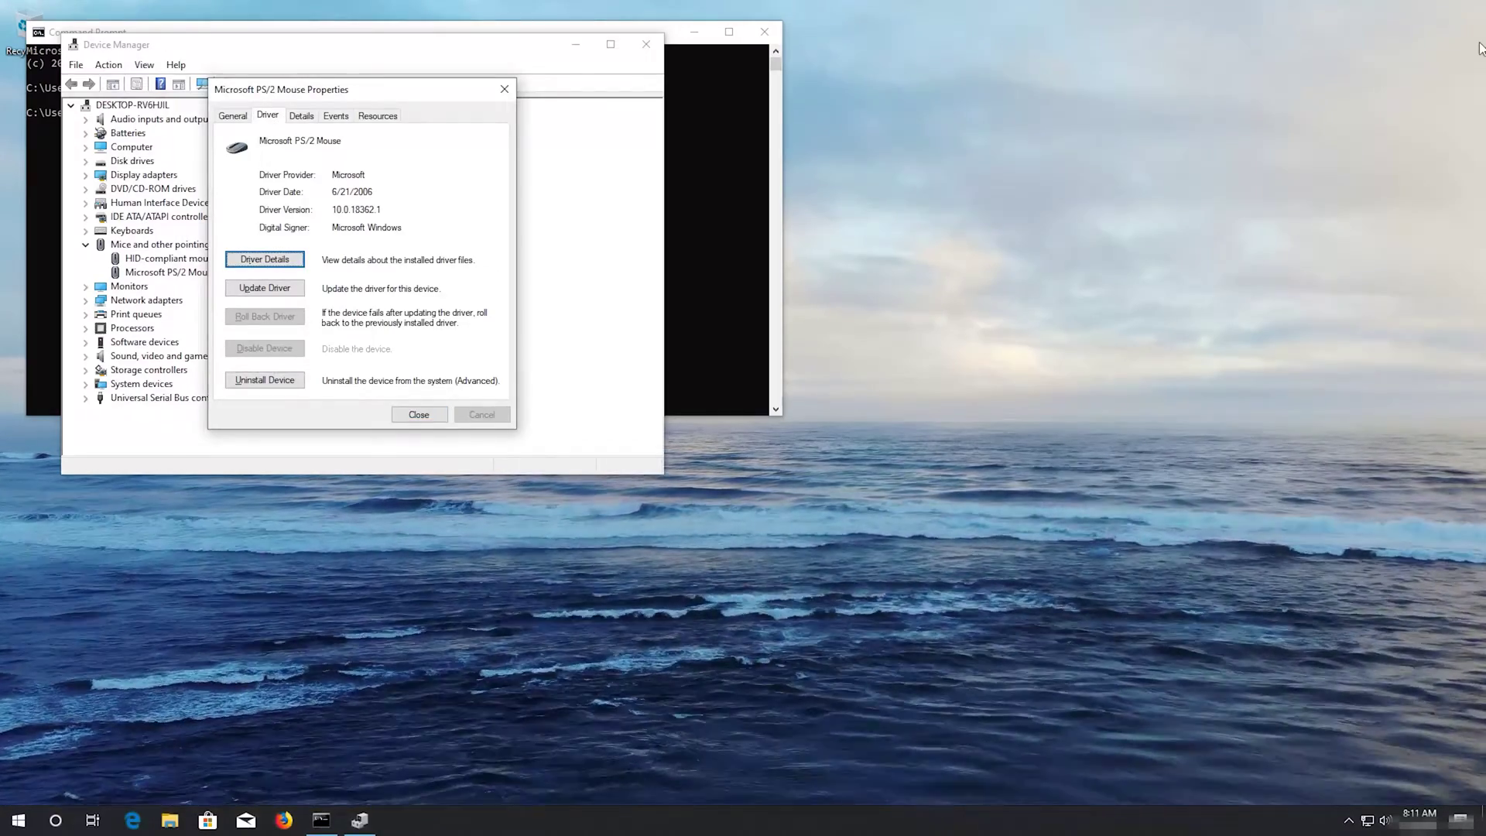
key(Tab)
key(Tab)
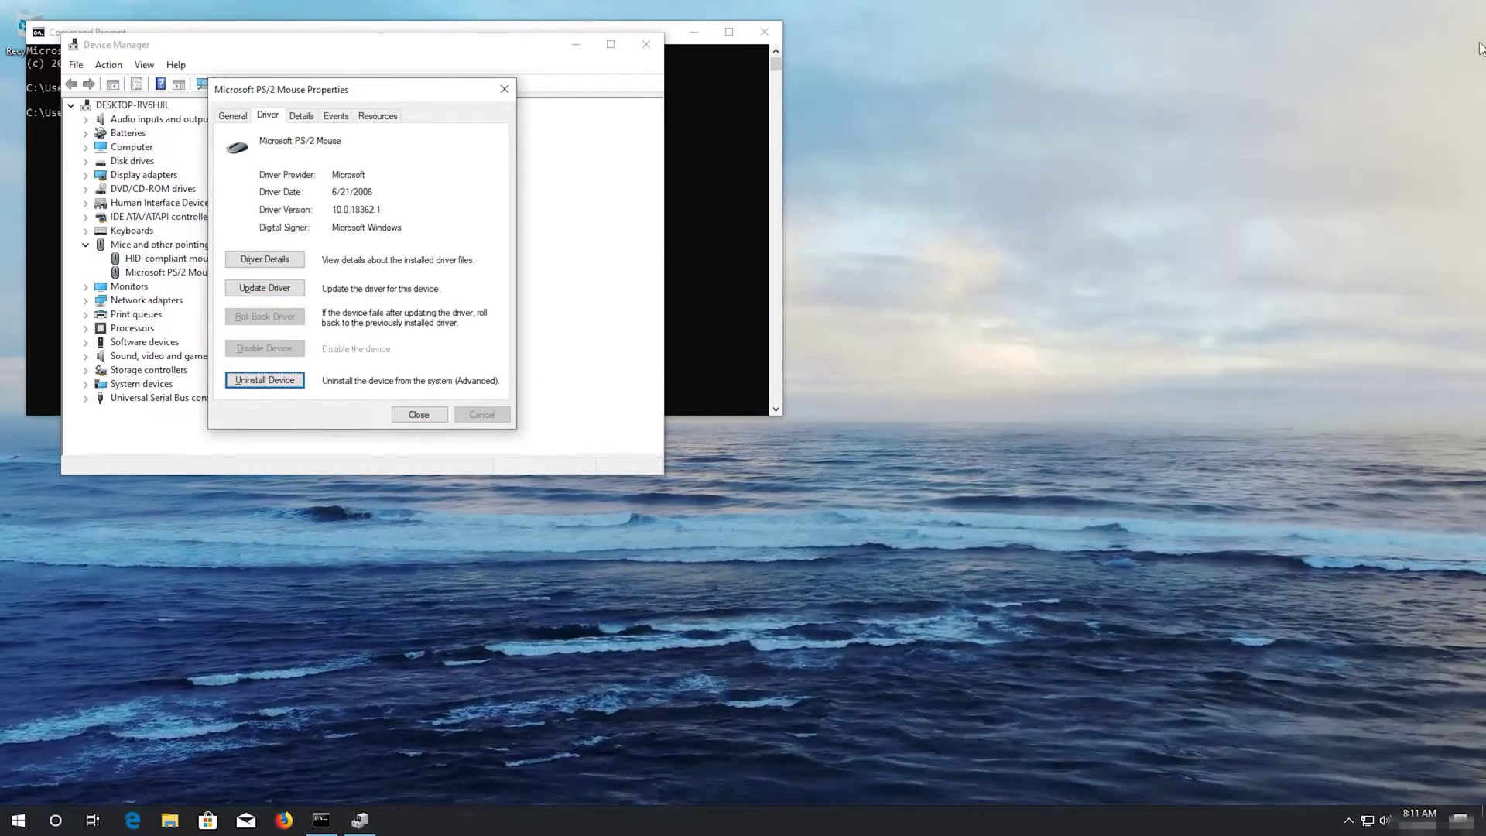
key(Return)
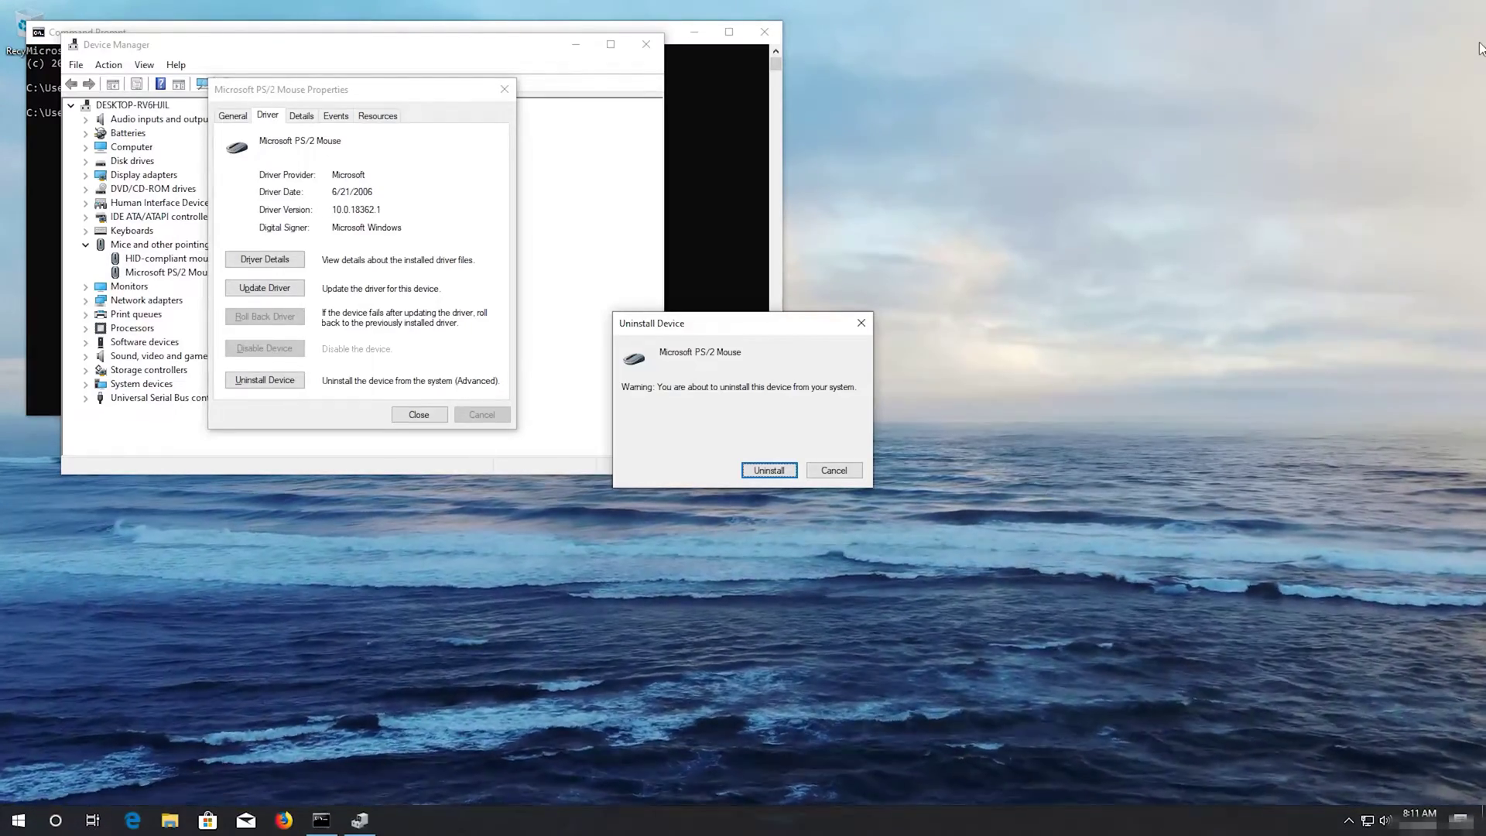
key(Return)
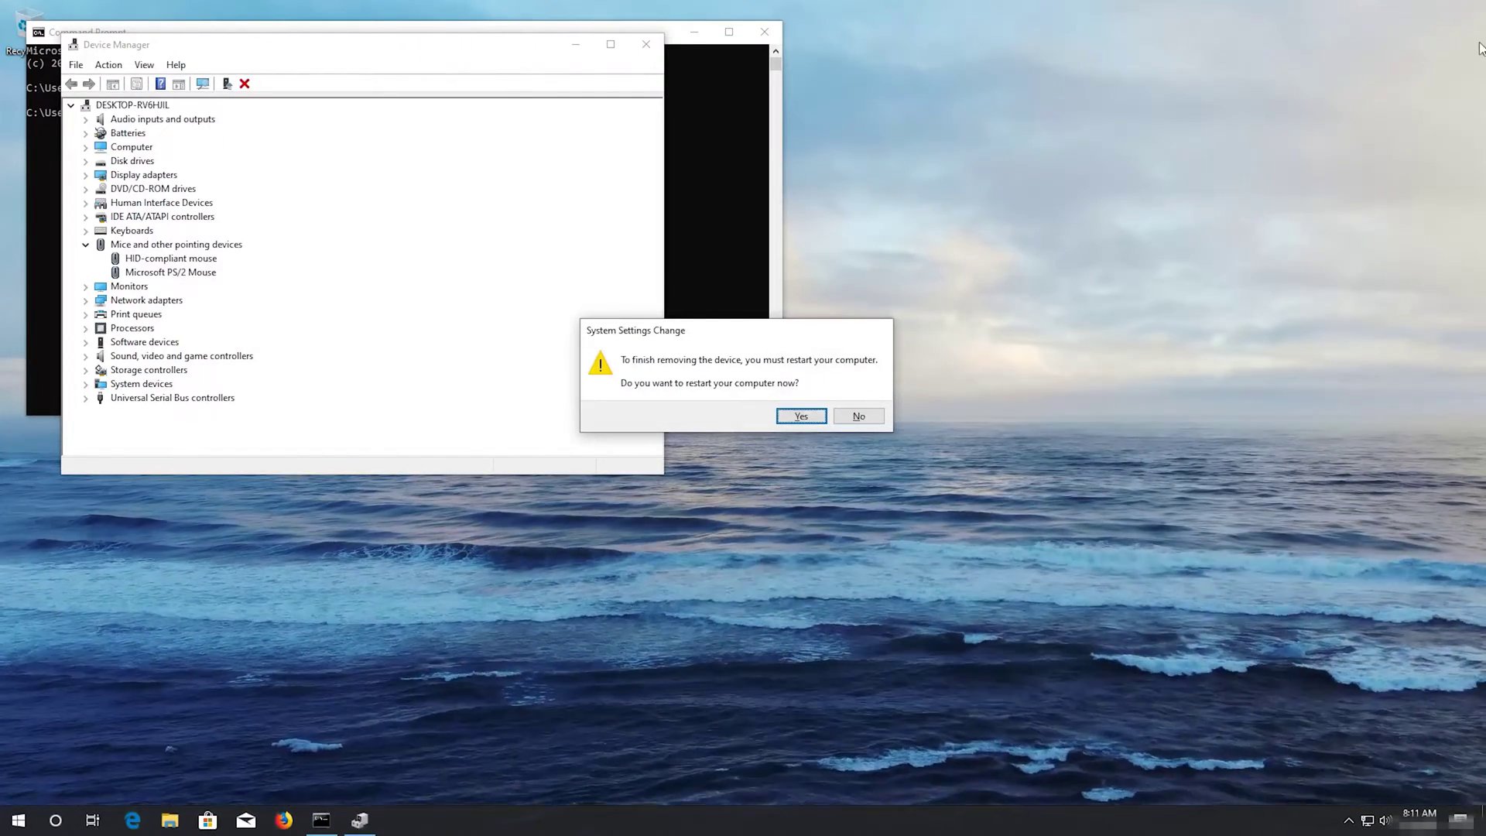
- Accept the System Settings Change prompt to restart Windows now
key(Return)
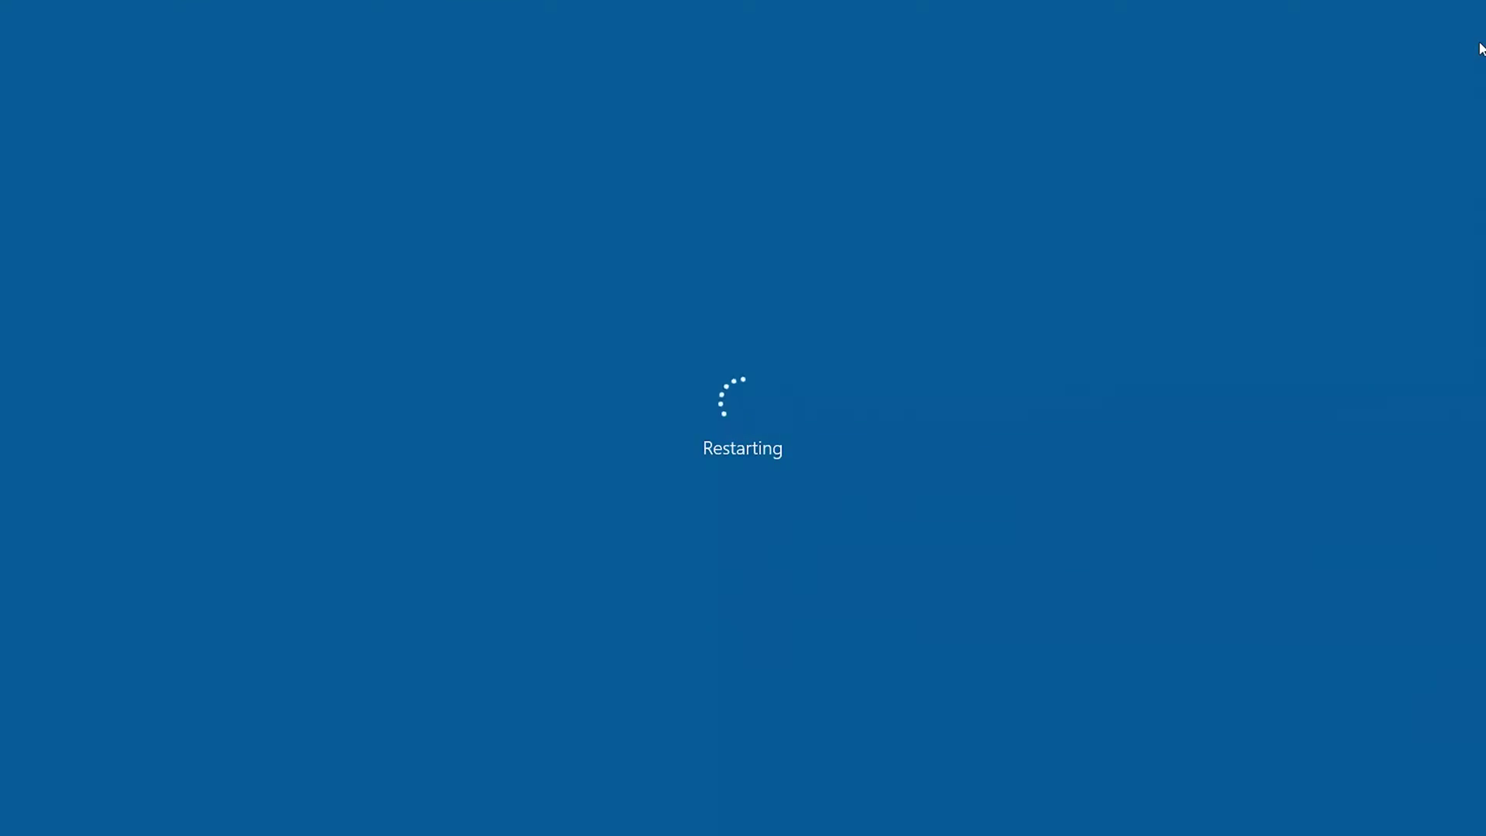